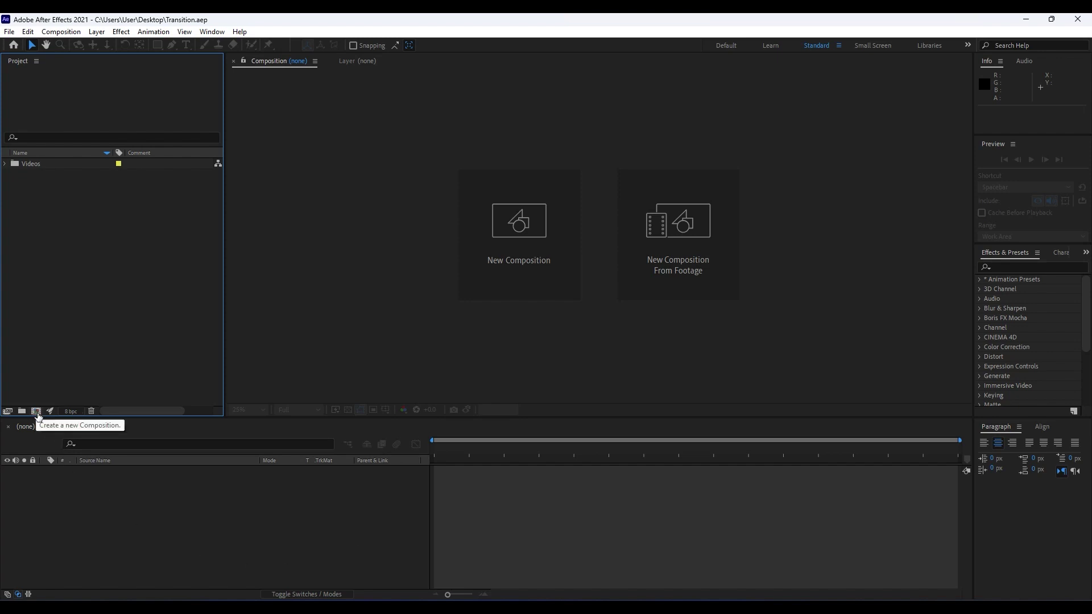
- Create a 1920×1080, 30 fps composition named 'Final' with a 10-second duration
{"action": "left_click", "coordinate": [35, 411]}
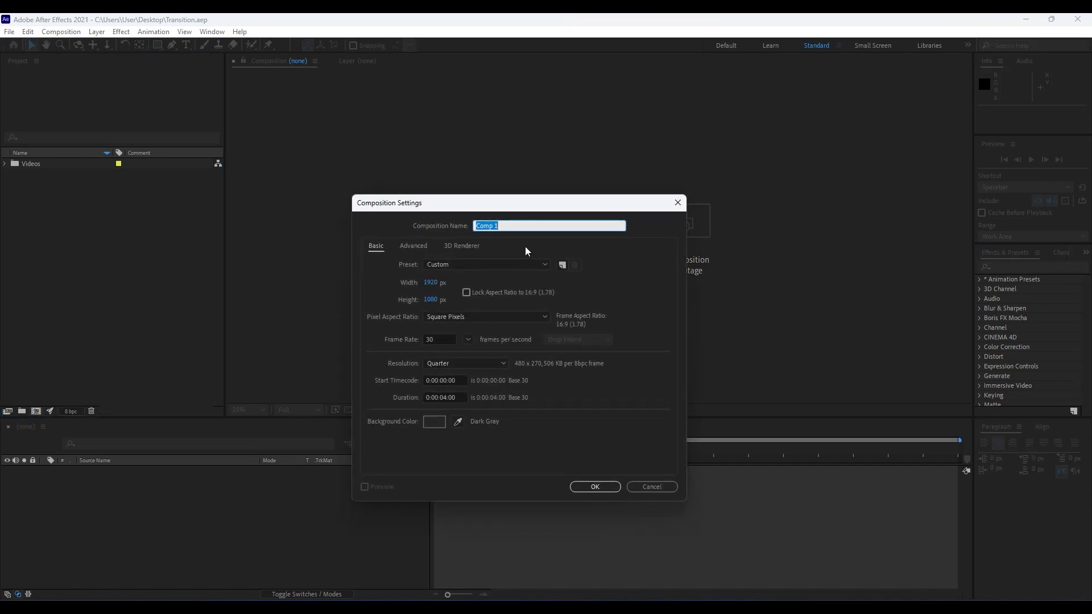
{"action": "type", "text": "Final"}
{"action": "left_click", "coordinate": [445, 395]}
{"action": "type", "text": "10"}
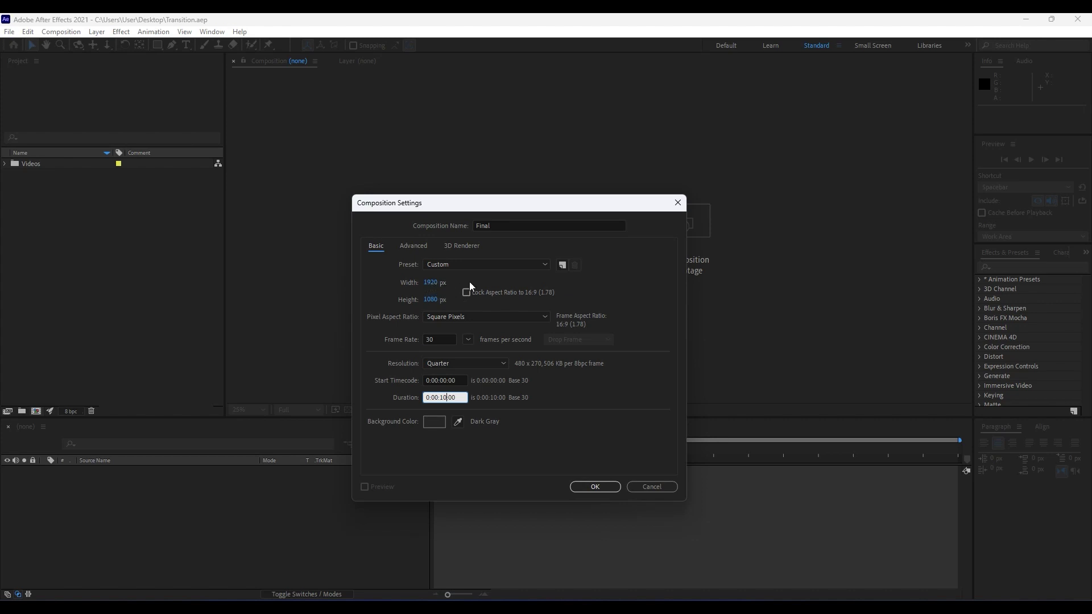
{"action": "left_click", "coordinate": [599, 491]}
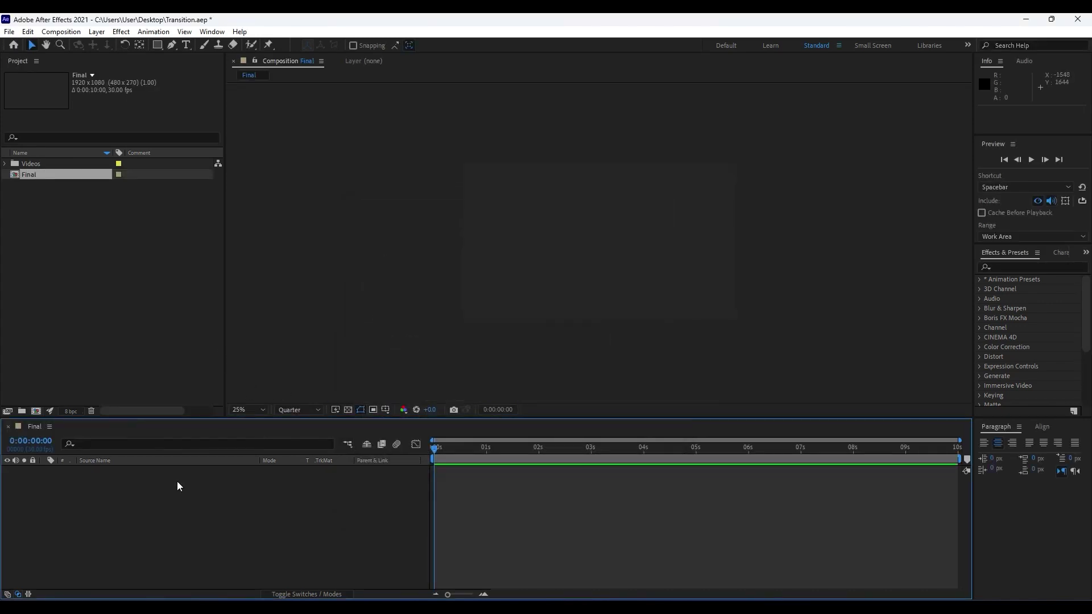
- Create a second 1920×1080, 30 fps composition named 'Transition' lasting 0:00:04:00
{"action": "left_click", "coordinate": [36, 410]}
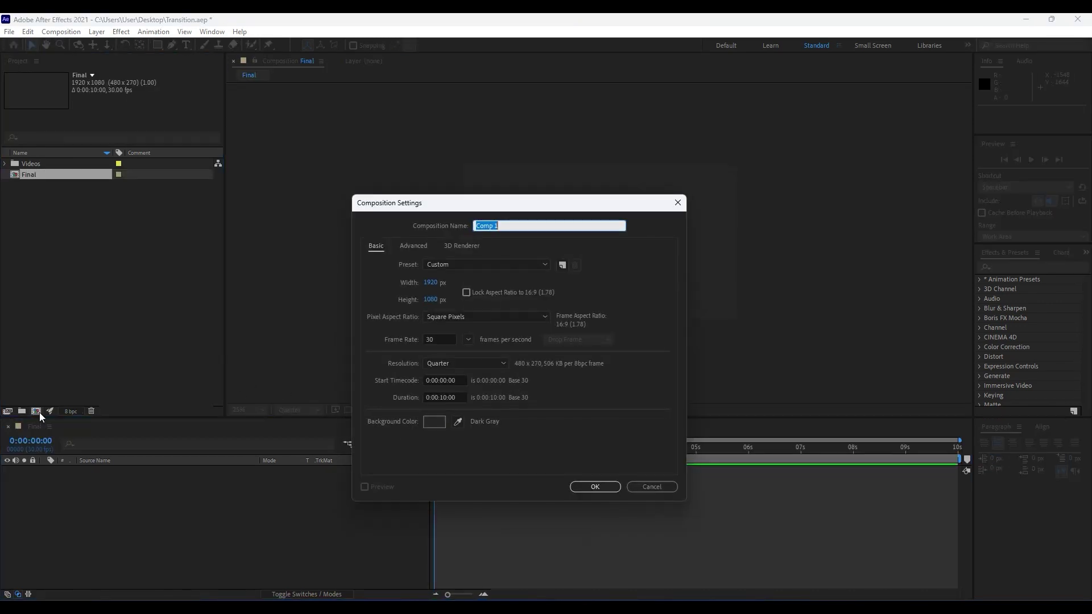
{"action": "type", "text": "Trea"}
{"action": "key", "text": "BackSpace"}
{"action": "type", "text": "ansition"}
{"action": "left_click", "coordinate": [447, 396]}
{"action": "key", "text": "BackSpace"}
{"action": "key", "text": "BackSpace"}
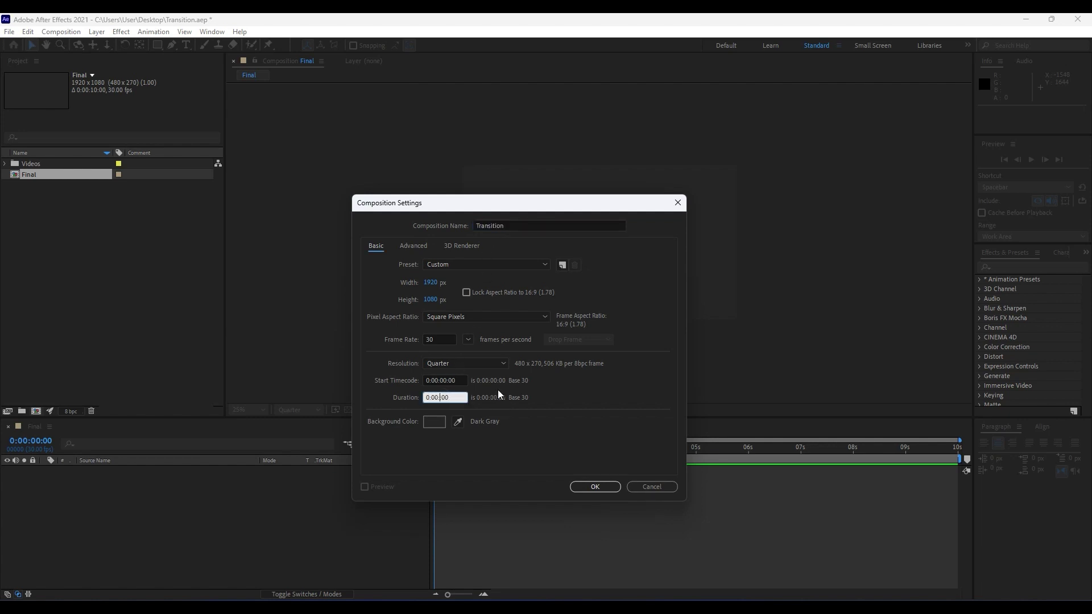
{"action": "type", "text": "04:00"}
{"action": "left_click", "coordinate": [595, 487]}
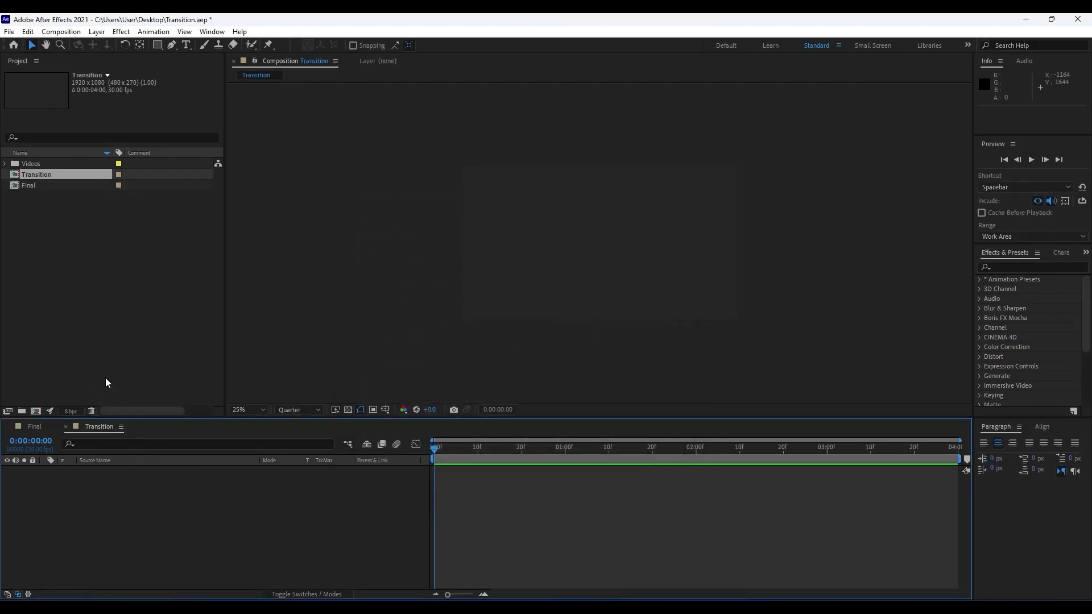
- Drag production ID_4043936.mp4 from the Videos folder into the Transition timeline
{"action": "left_click", "coordinate": [5, 163]}
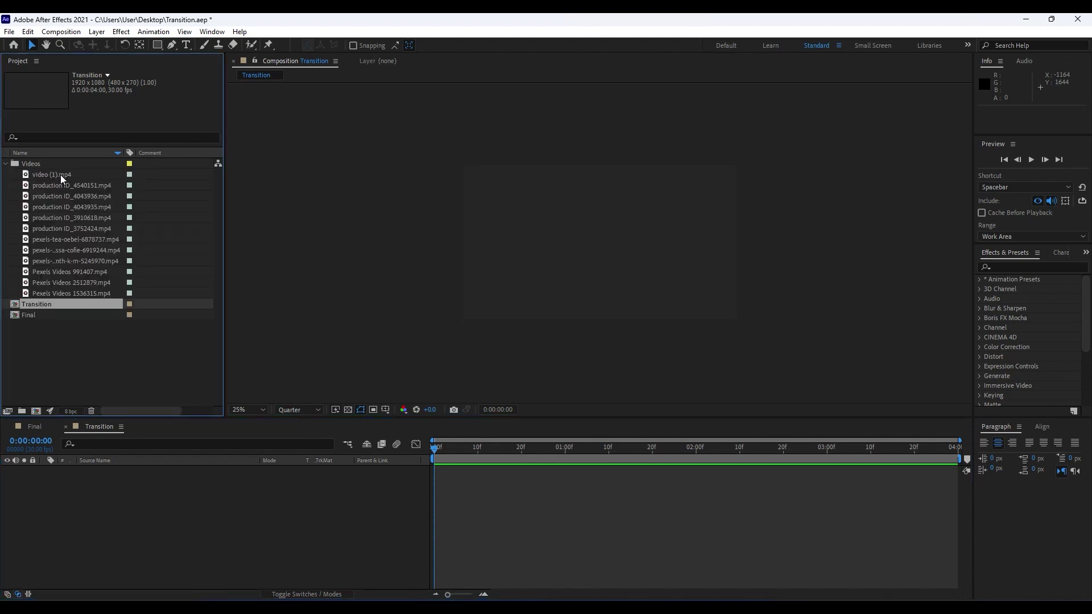
{"action": "left_click", "coordinate": [57, 194]}
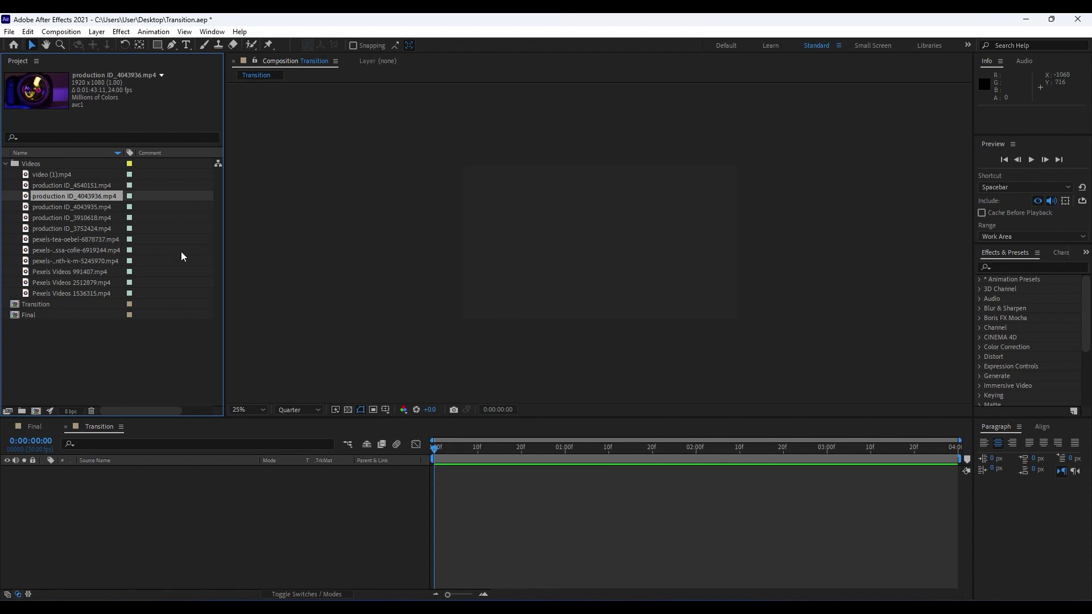
{"action": "left_click_drag", "start_coordinate": [63, 199], "coordinate": [238, 540]}
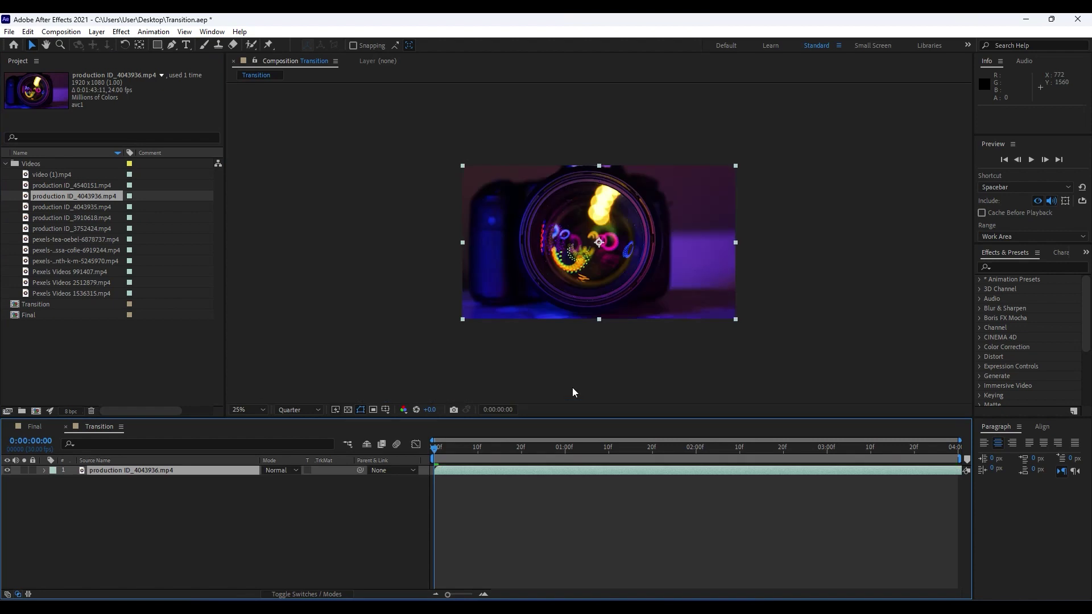
{"action": "left_click", "coordinate": [7, 170]}
{"action": "left_click", "coordinate": [6, 165]}
{"action": "left_click", "coordinate": [219, 514]}
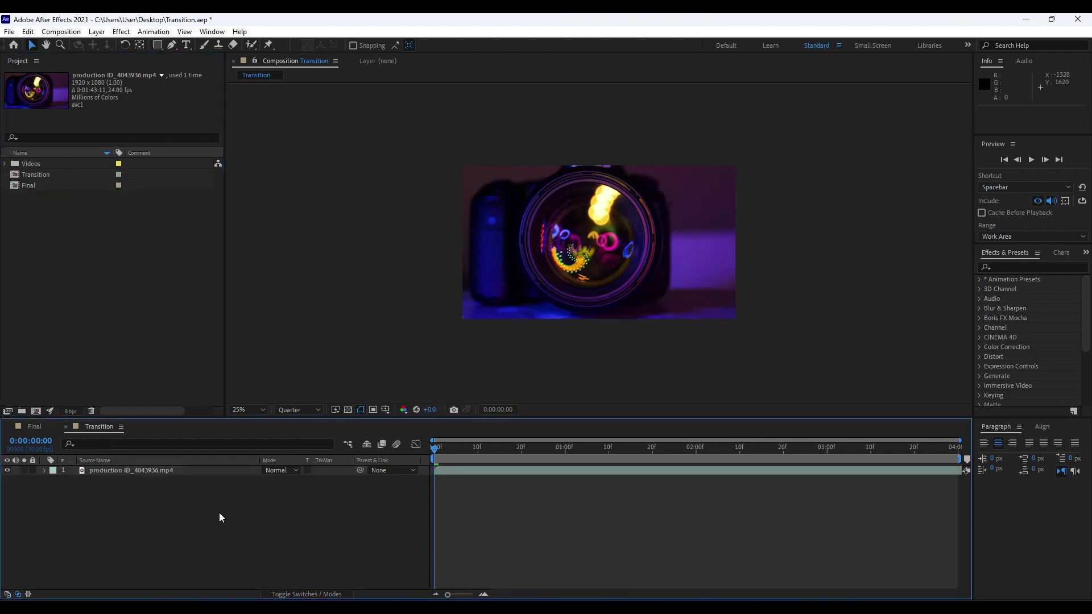
- Add a new 3840×2160 solid layer named 'Transition' above the clip
{"action": "right_click", "coordinate": [178, 520]}
{"action": "mouse_move", "coordinate": [291, 385]}
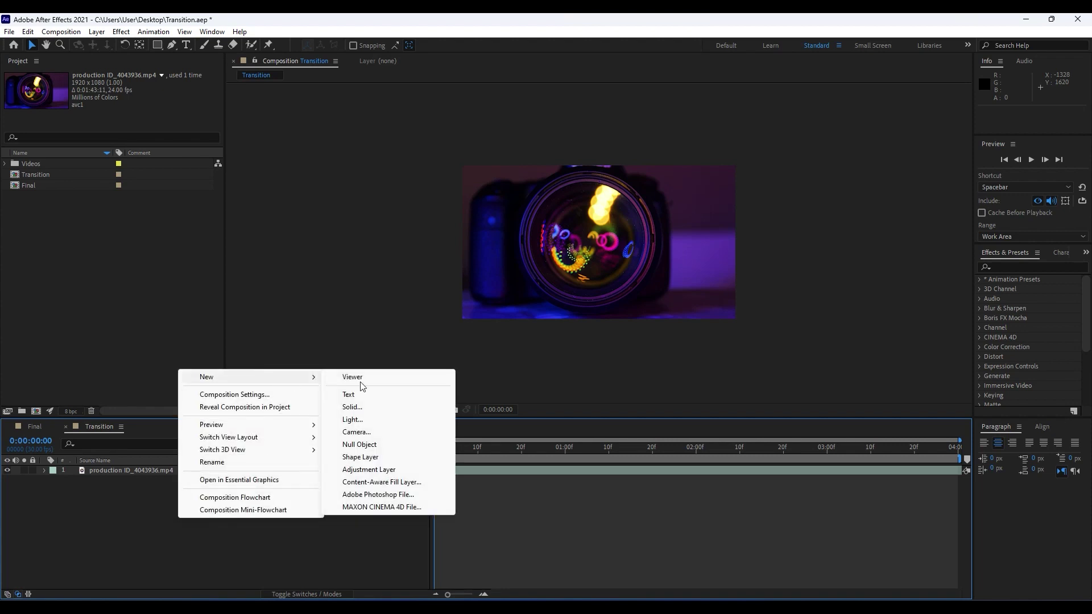
{"action": "left_click", "coordinate": [358, 407]}
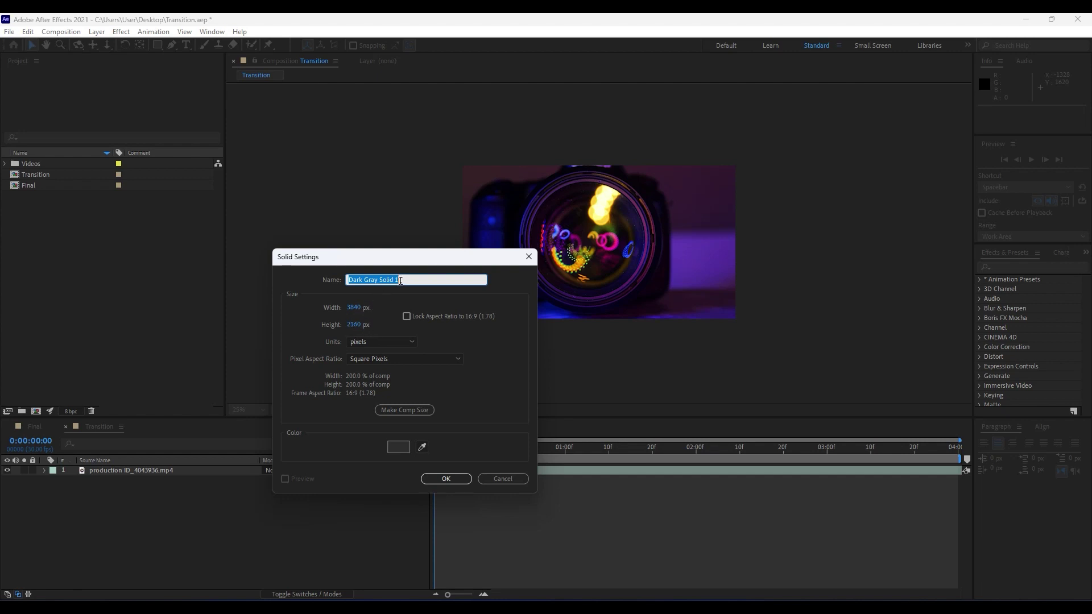
{"action": "type", "text": "Transition"}
{"action": "key", "text": "Return"}
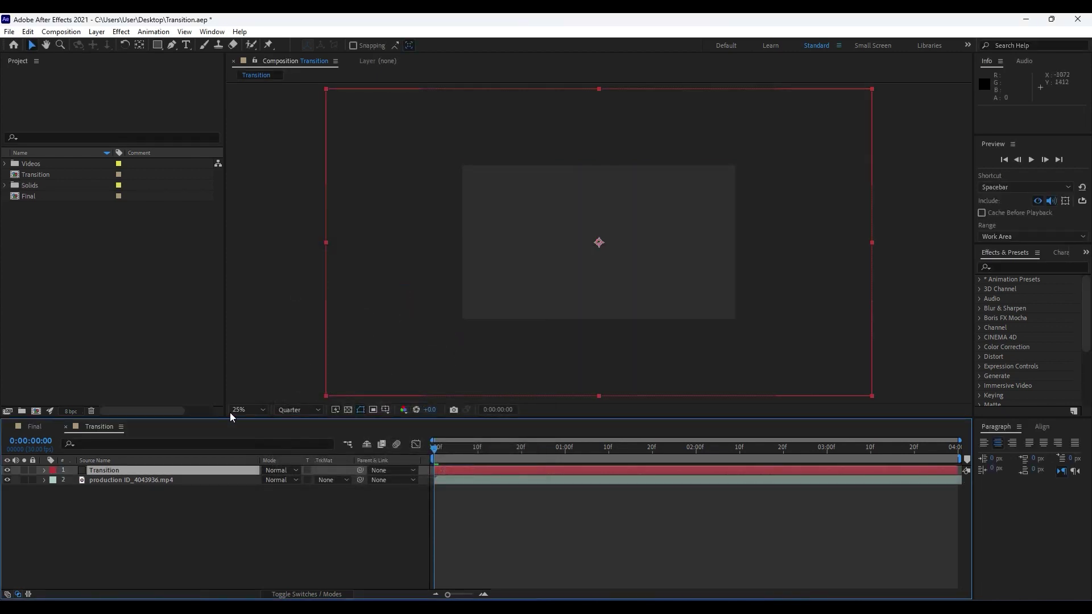
{"action": "left_click", "coordinate": [150, 521]}
- Drag the Transition solid up and to the right toward the composition's bottom-left corner
{"action": "left_click", "coordinate": [113, 472]}
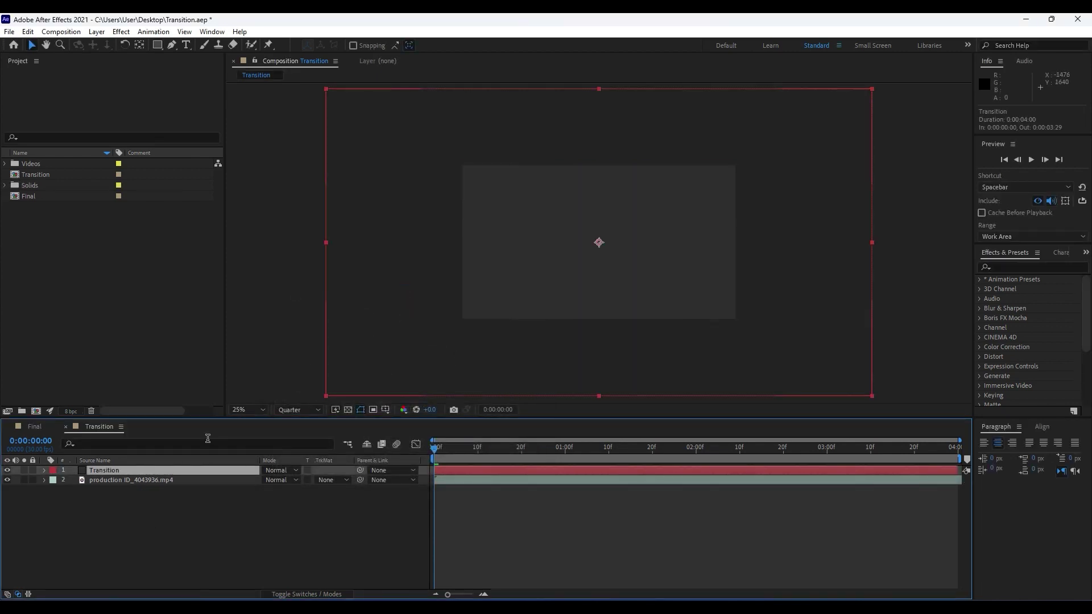
{"action": "left_click_drag", "start_coordinate": [460, 366], "coordinate": [586, 297]}
{"action": "scroll", "coordinate": [484, 329], "scroll_direction": "up", "scroll_amount": 4}
{"action": "key", "text": "h"}
{"action": "left_click_drag", "start_coordinate": [420, 321], "coordinate": [544, 210]}
{"action": "key", "text": "v"}
{"action": "left_click", "coordinate": [138, 455]}
{"action": "scroll", "coordinate": [455, 289], "scroll_direction": "up", "scroll_amount": 2}
{"action": "left_click_drag", "start_coordinate": [366, 261], "coordinate": [529, 258]}
{"action": "left_click", "coordinate": [122, 469]}
- Nudge the solid with arrow keys until its Position reads 1919.5, 0.5
{"action": "key", "text": "shift+Right"}
{"action": "key", "text": "shift+Right"}
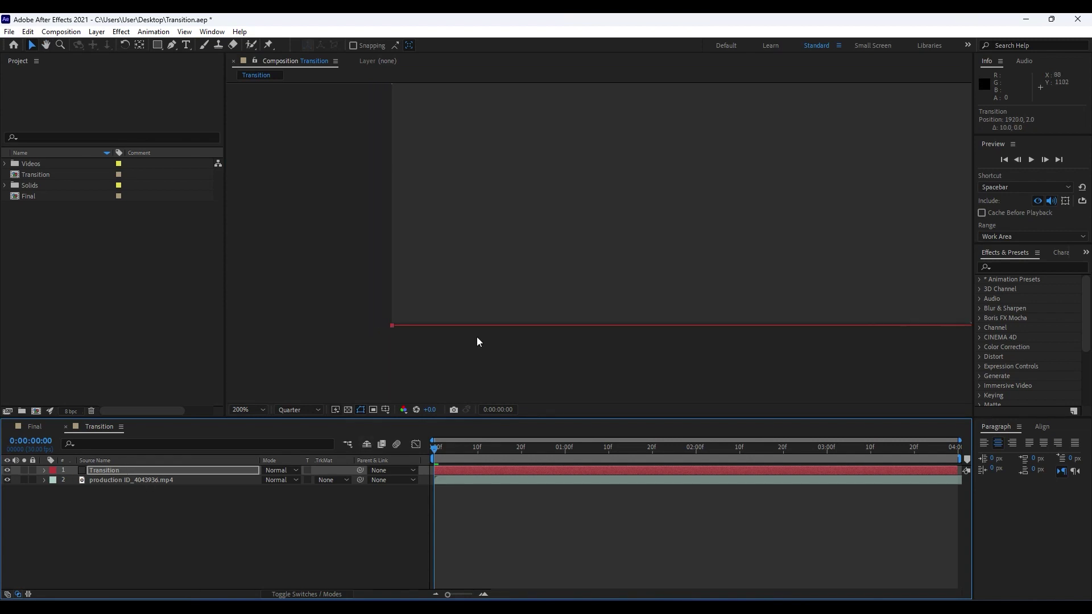
{"action": "key", "text": "Left"}
{"action": "key", "text": "Up"}
{"action": "key", "text": "comma"}
{"action": "key", "text": "period"}
{"action": "key", "text": "period"}
{"action": "key", "text": "comma"}
{"action": "left_click_drag", "start_coordinate": [461, 285], "coordinate": [476, 265]}
{"action": "key", "text": "period"}
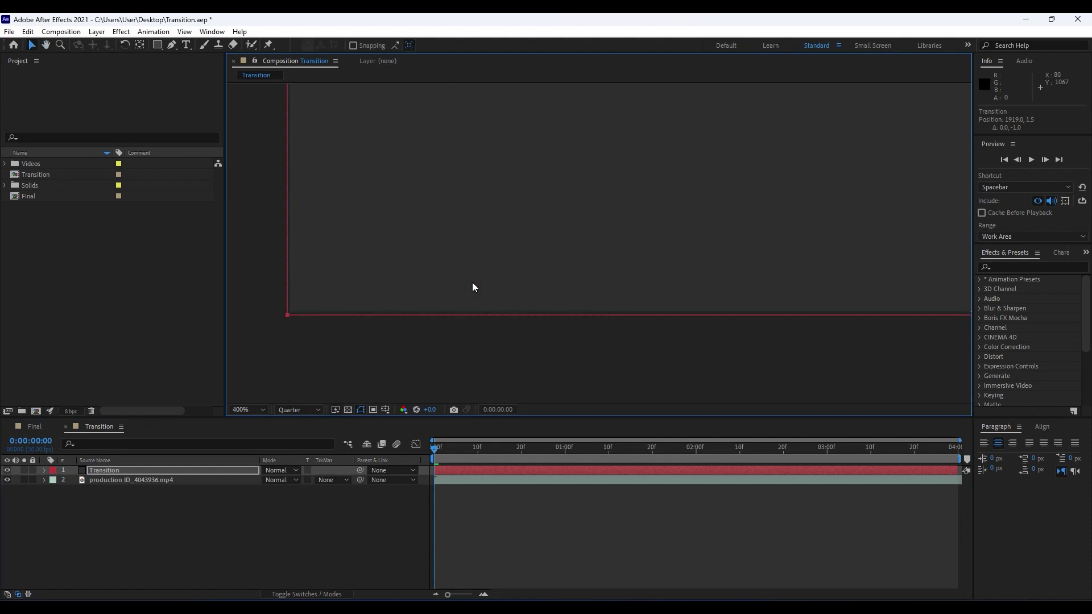
{"action": "key", "text": "Up"}
{"action": "key", "text": "Up"}
{"action": "key", "text": "Right"}
{"action": "key", "text": "Right"}
{"action": "key", "text": "Up"}
{"action": "key", "text": "Up"}
{"action": "key", "text": "comma"}
{"action": "key", "text": "comma"}
{"action": "key", "text": "h"}
{"action": "left_click_drag", "start_coordinate": [728, 180], "coordinate": [464, 315]}
{"action": "key", "text": "v"}
{"action": "key", "text": "comma"}
{"action": "key", "text": "comma"}
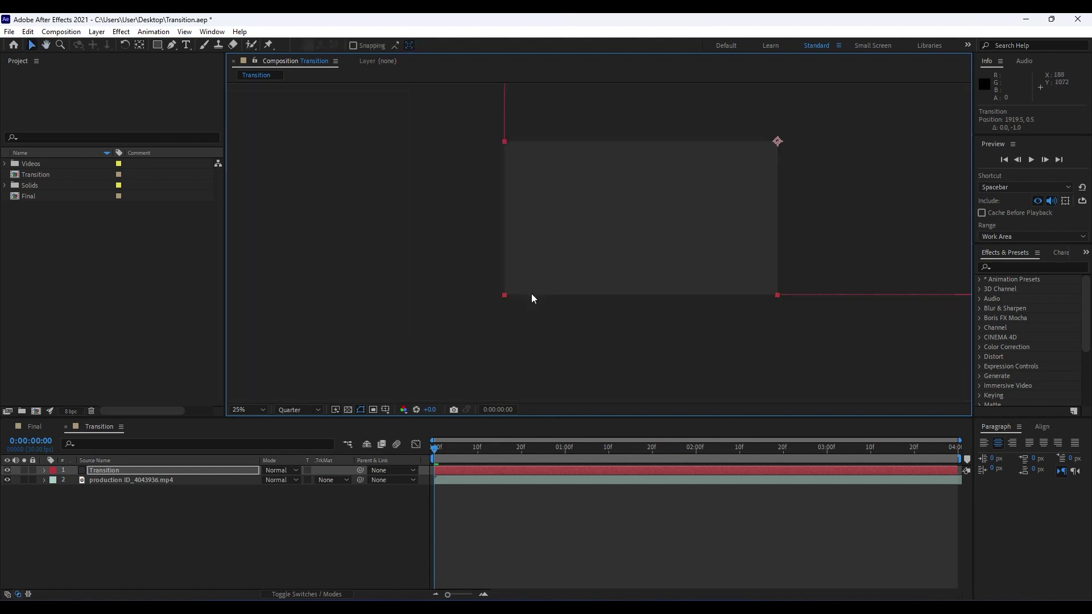
- Snap the solid's anchor point onto its bottom-left corner with the Pan Behind tool
{"action": "left_click", "coordinate": [141, 44]}
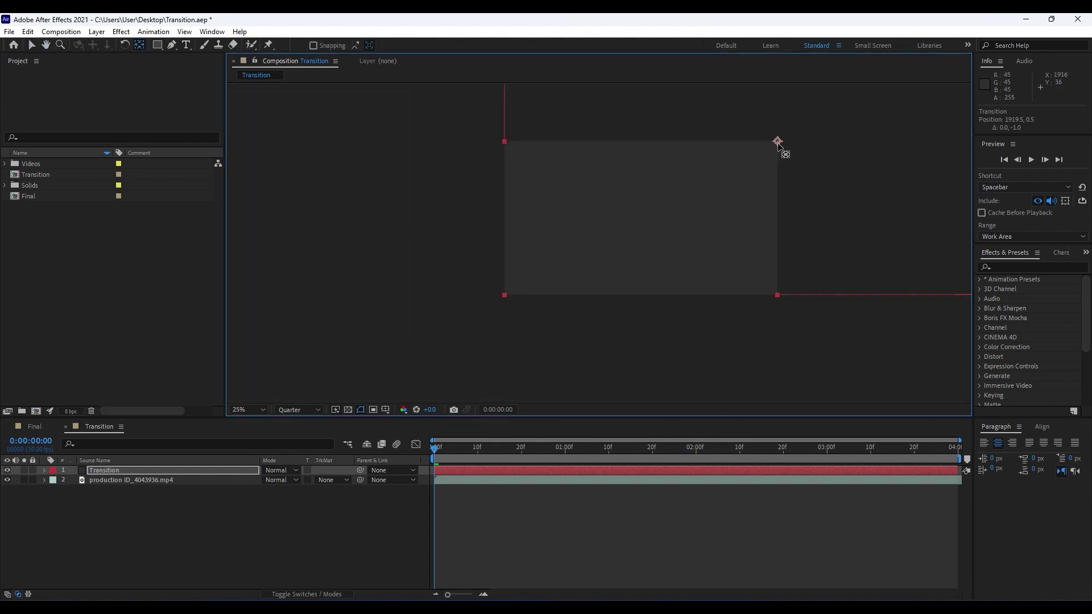
{"action": "left_click_drag", "start_coordinate": [778, 143], "coordinate": [570, 173]}
{"action": "key", "text": "slash"}
{"action": "key", "text": "h"}
{"action": "left_click_drag", "start_coordinate": [510, 239], "coordinate": [539, 200]}
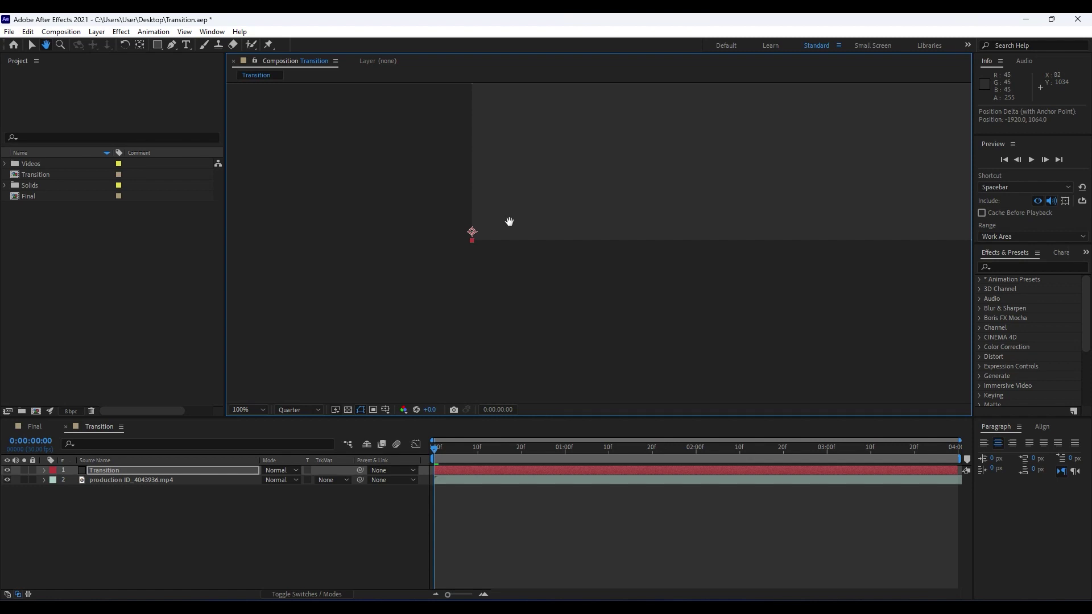
{"action": "left_click_drag", "start_coordinate": [491, 239], "coordinate": [495, 177]}
{"action": "left_click_drag", "start_coordinate": [581, 152], "coordinate": [528, 269]}
{"action": "scroll", "coordinate": [546, 227], "scroll_direction": "up", "scroll_amount": 1}
{"action": "scroll", "coordinate": [484, 284], "scroll_direction": "up", "scroll_amount": 2}
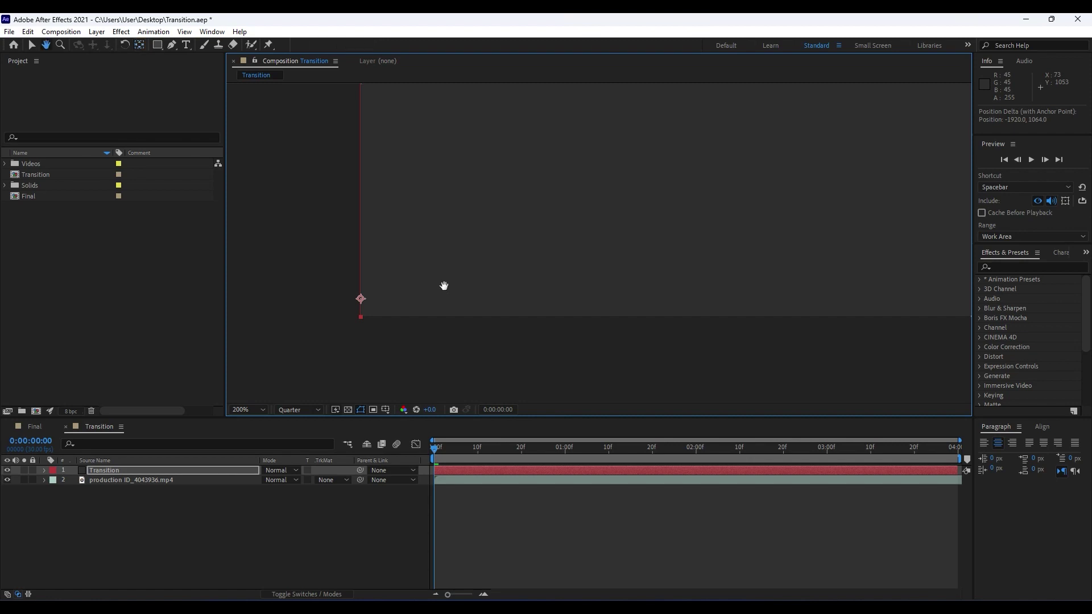
{"action": "key", "text": "y"}
{"action": "left_click_drag", "start_coordinate": [361, 299], "coordinate": [359, 317]}
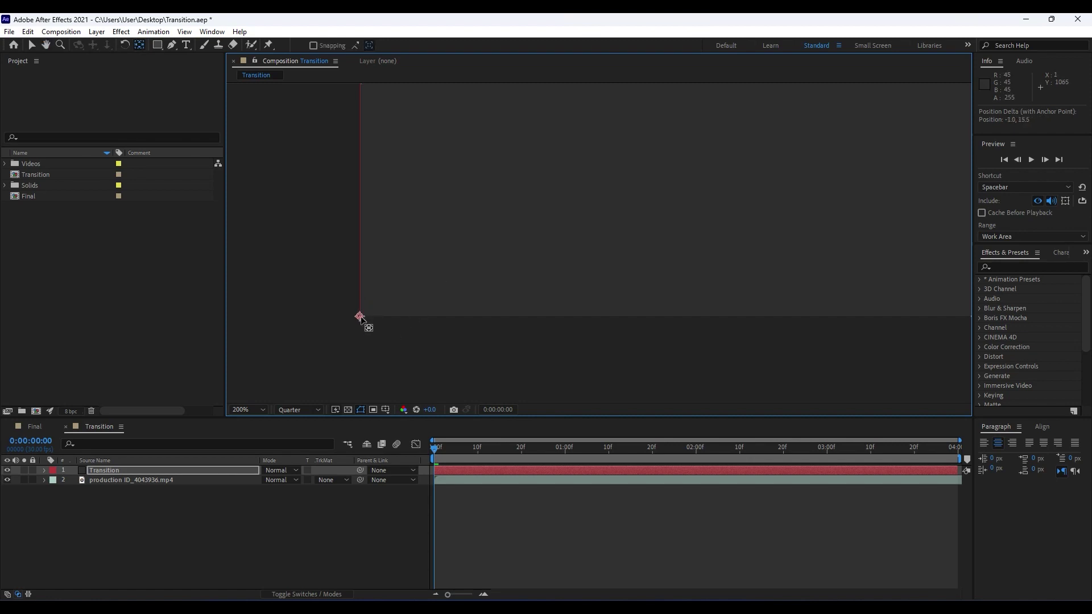
- Set preview resolution to Full, fit the view, and expand the Transition layer
{"action": "left_click", "coordinate": [292, 410]}
{"action": "left_click", "coordinate": [310, 437]}
{"action": "left_click", "coordinate": [245, 410]}
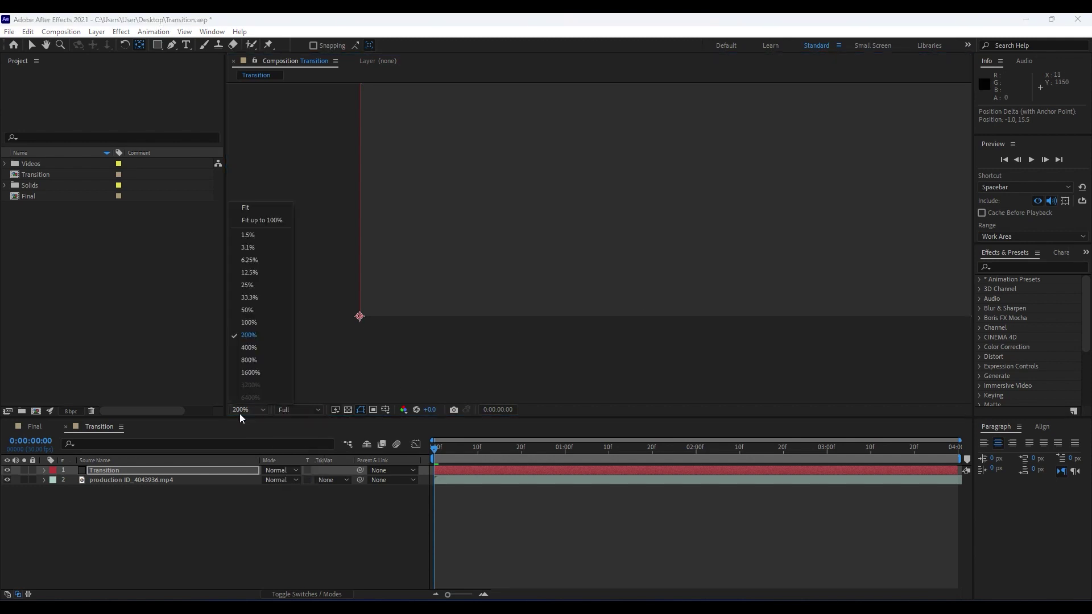
{"action": "left_click", "coordinate": [253, 220]}
{"action": "scroll", "coordinate": [465, 272], "scroll_direction": "down", "scroll_amount": 2}
{"action": "key", "text": "period"}
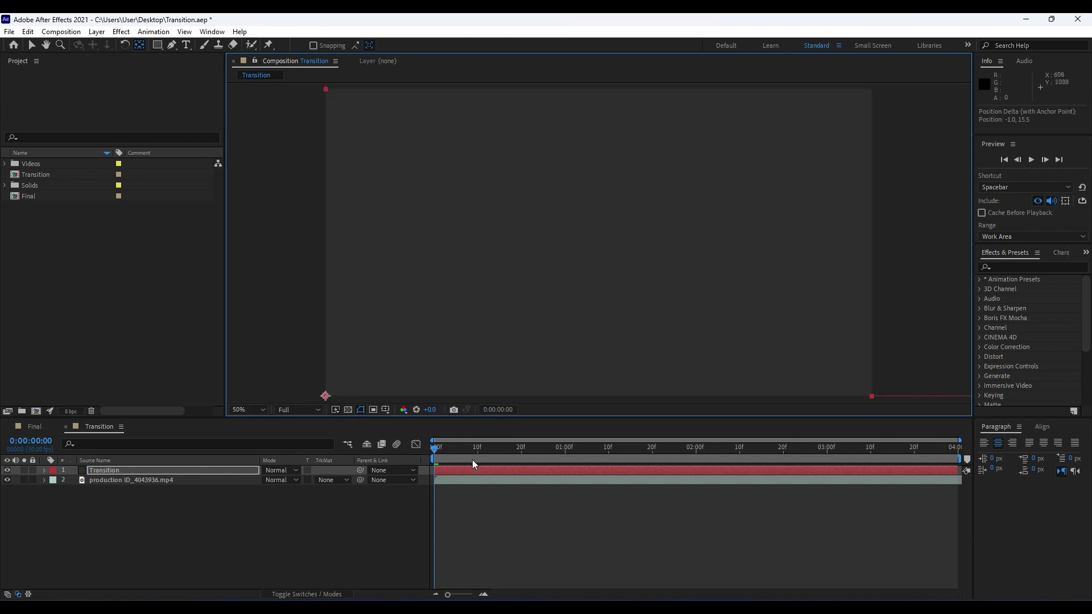
{"action": "left_click", "coordinate": [149, 480]}
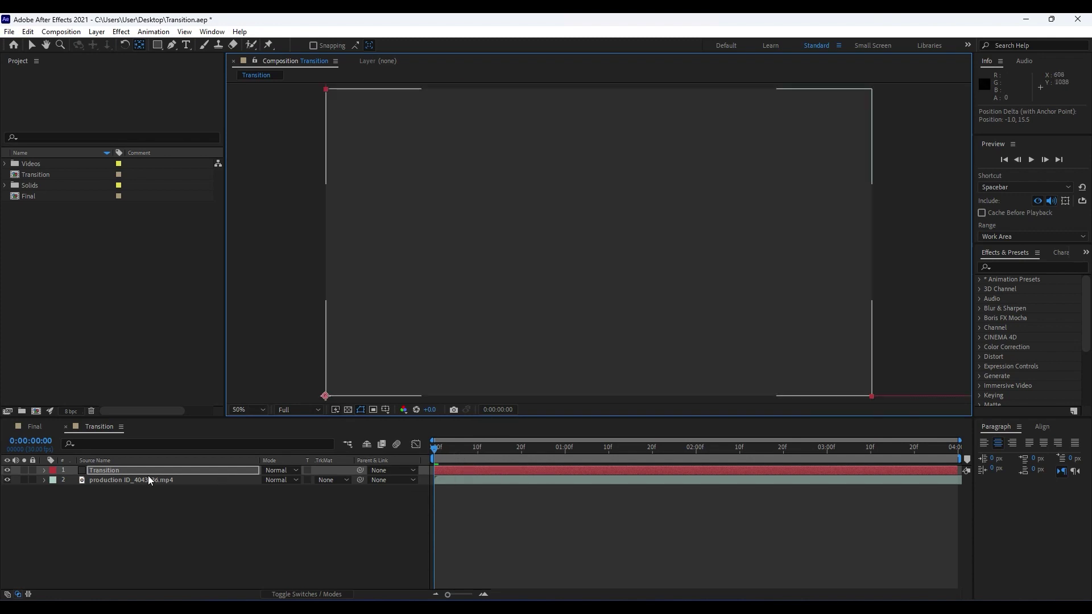
{"action": "left_click", "coordinate": [44, 470]}
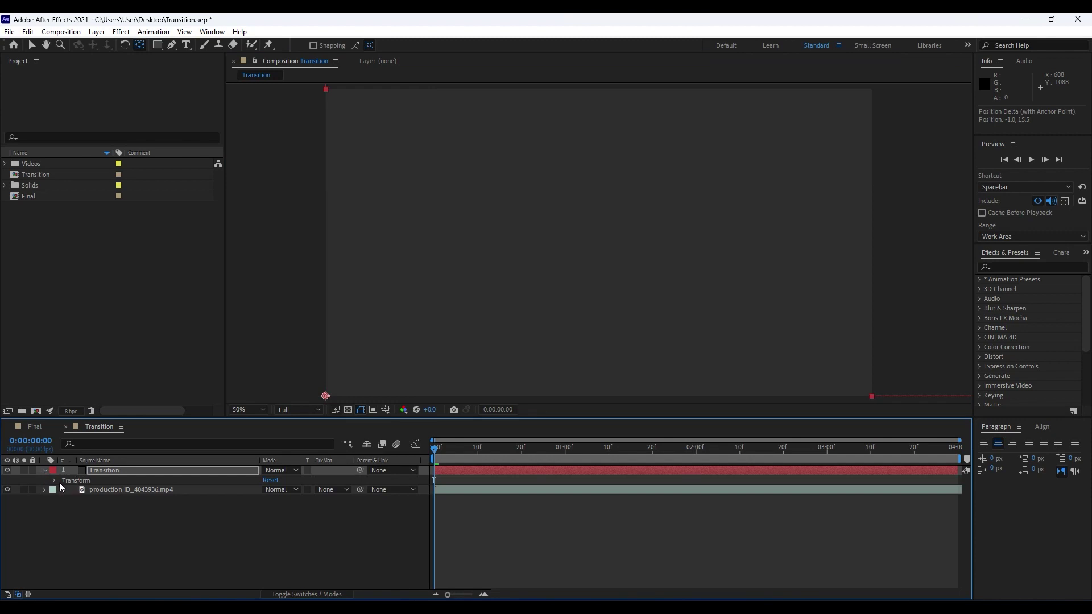
- Keyframe the Transition solid's Rotation at 2 seconds and at -90° at the start
{"action": "left_click", "coordinate": [52, 482]}
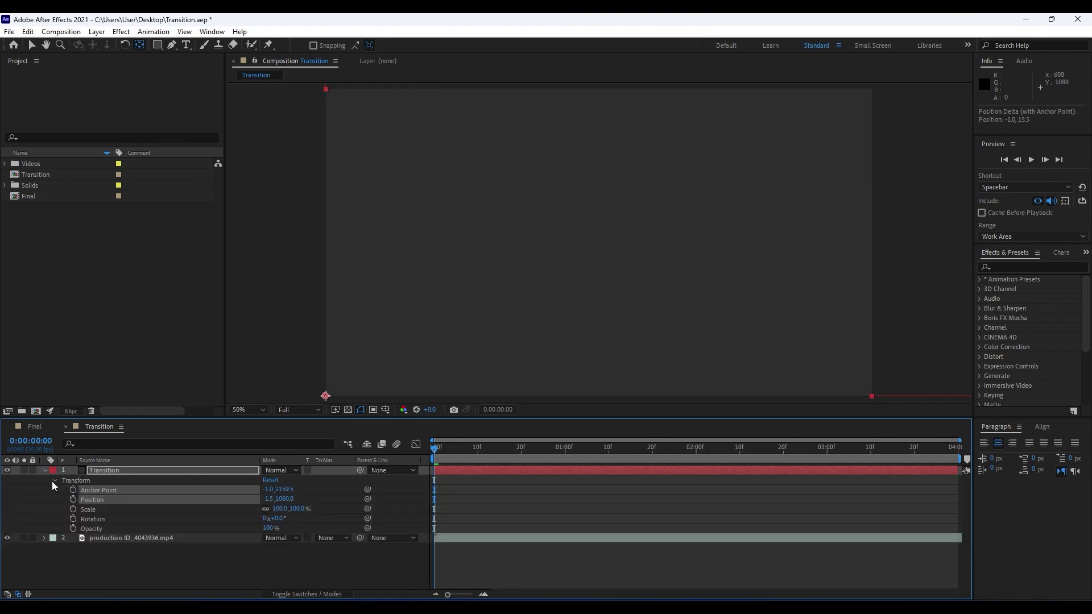
{"action": "left_click", "coordinate": [52, 481]}
{"action": "key", "text": "r"}
{"action": "left_click_drag", "start_coordinate": [489, 451], "coordinate": [697, 455]}
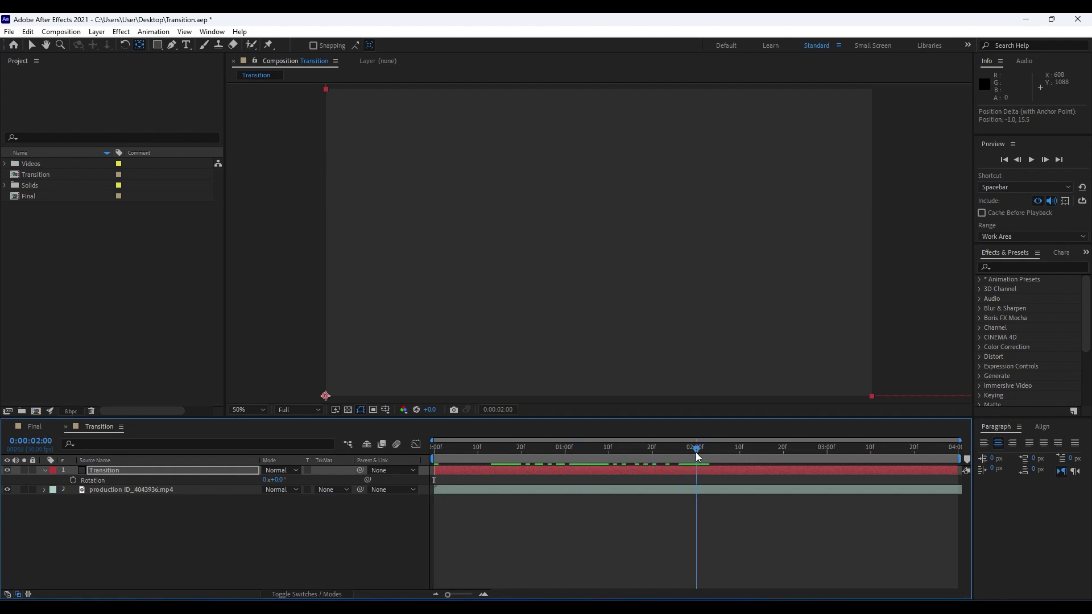
{"action": "left_click", "coordinate": [73, 480]}
{"action": "left_click_drag", "start_coordinate": [692, 449], "coordinate": [393, 452]}
{"action": "left_click", "coordinate": [279, 481]}
{"action": "type", "text": "-90"}
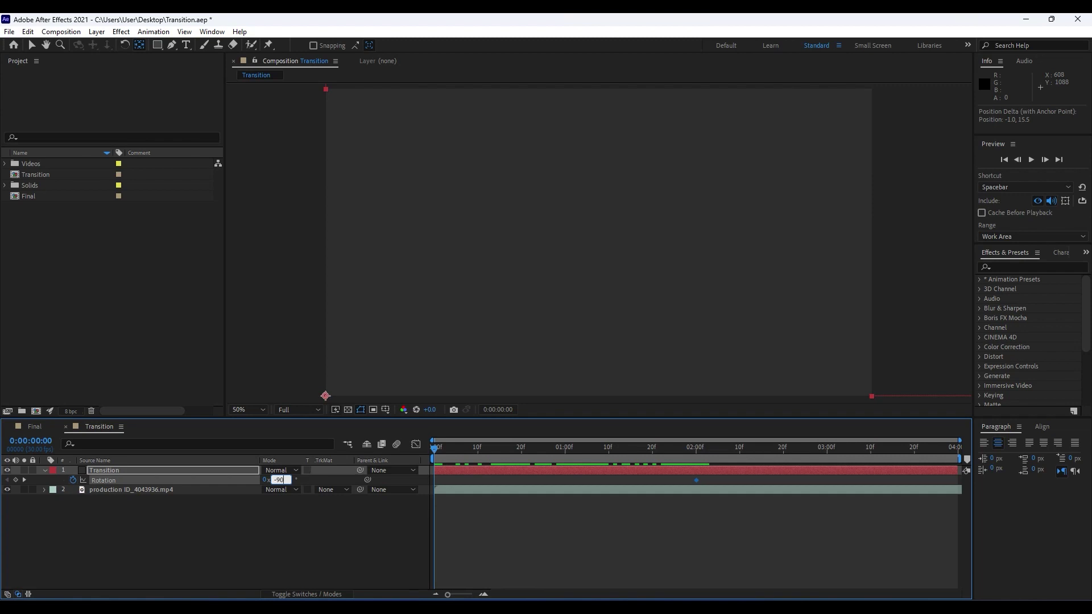
{"action": "key", "text": "Return"}
{"action": "key", "text": "comma"}
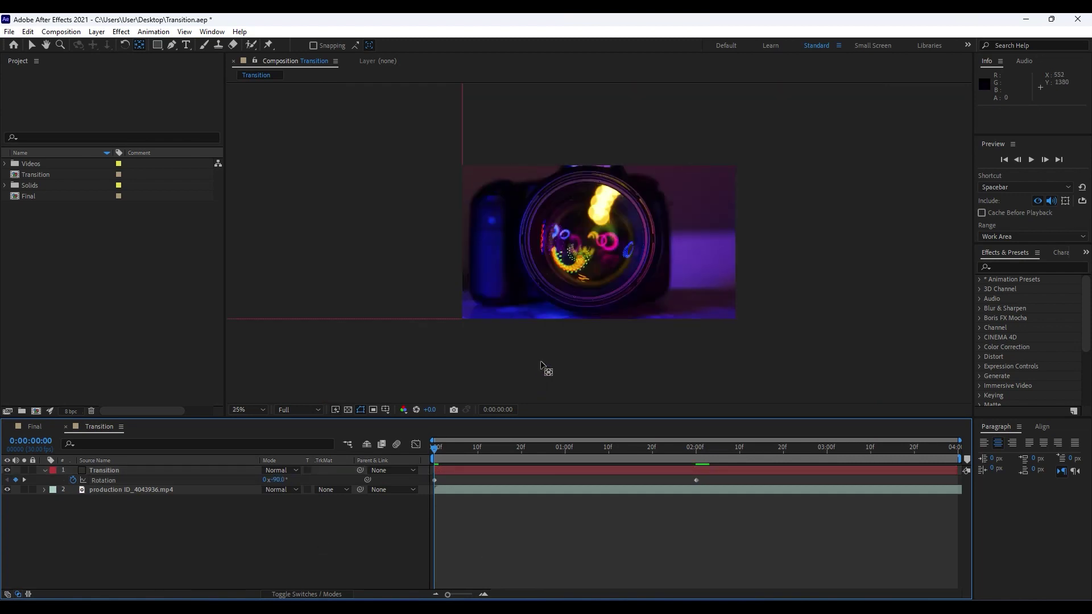
{"action": "key", "text": "space"}
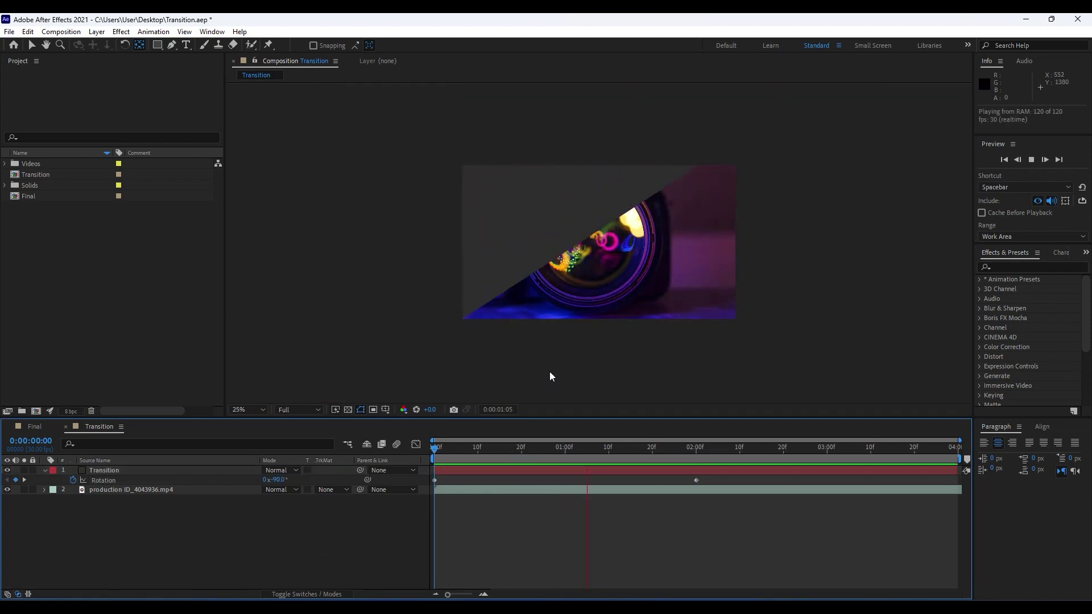
{"action": "left_click_drag", "start_coordinate": [528, 447], "coordinate": [494, 447]}
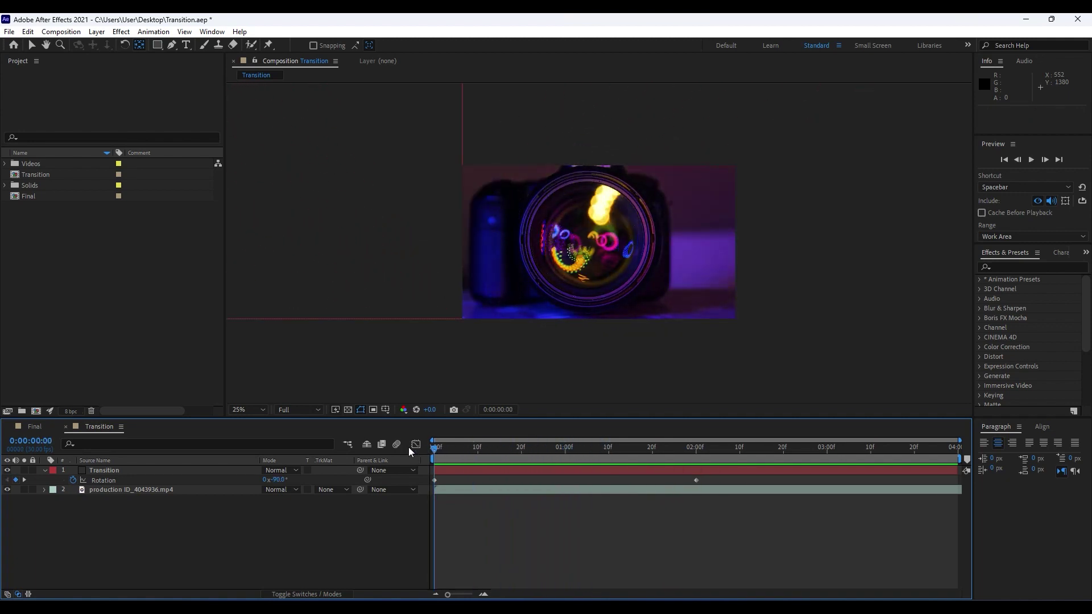
- Easy-ease the Rotation keyframes, setting influences to about 97% and 86% in the speed graph
{"action": "left_click_drag", "start_coordinate": [753, 528], "coordinate": [406, 457]}
{"action": "key", "text": "F9"}
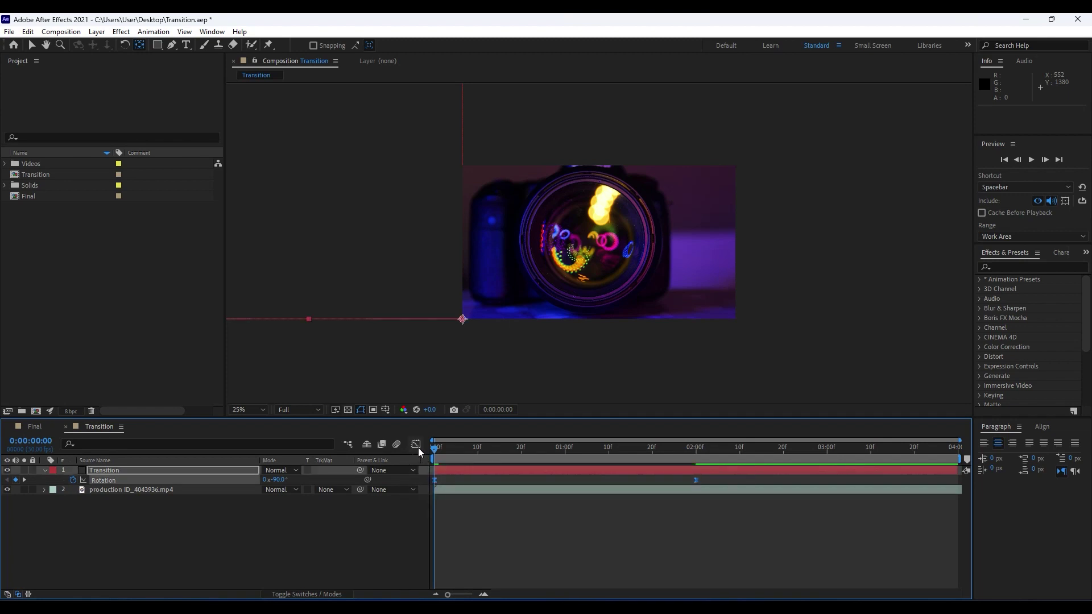
{"action": "left_click", "coordinate": [418, 448]}
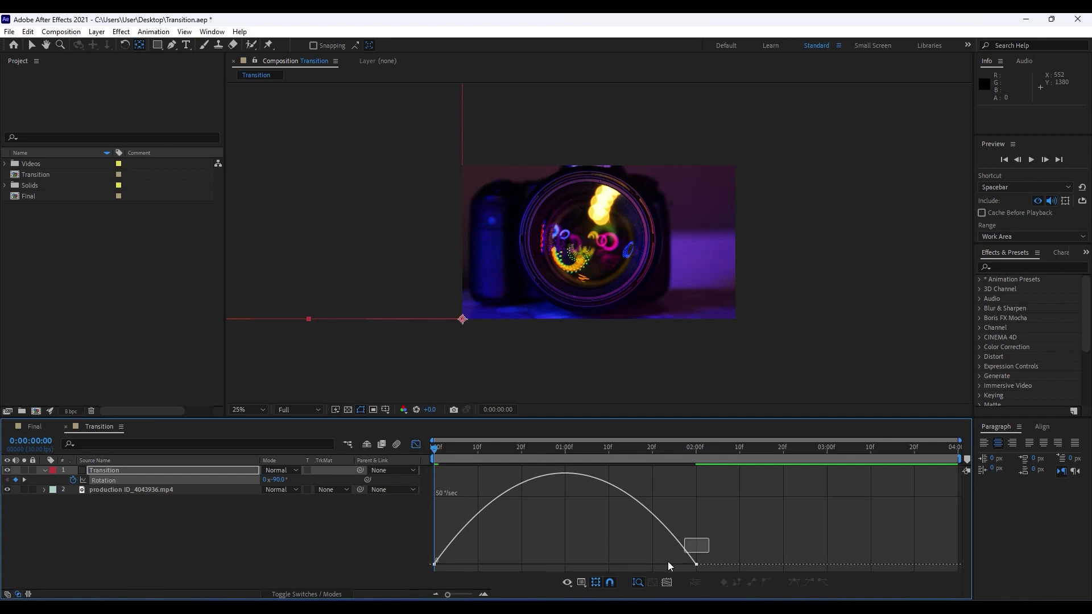
{"action": "left_click_drag", "start_coordinate": [656, 568], "coordinate": [585, 565]}
{"action": "left_click_drag", "start_coordinate": [477, 564], "coordinate": [564, 564]}
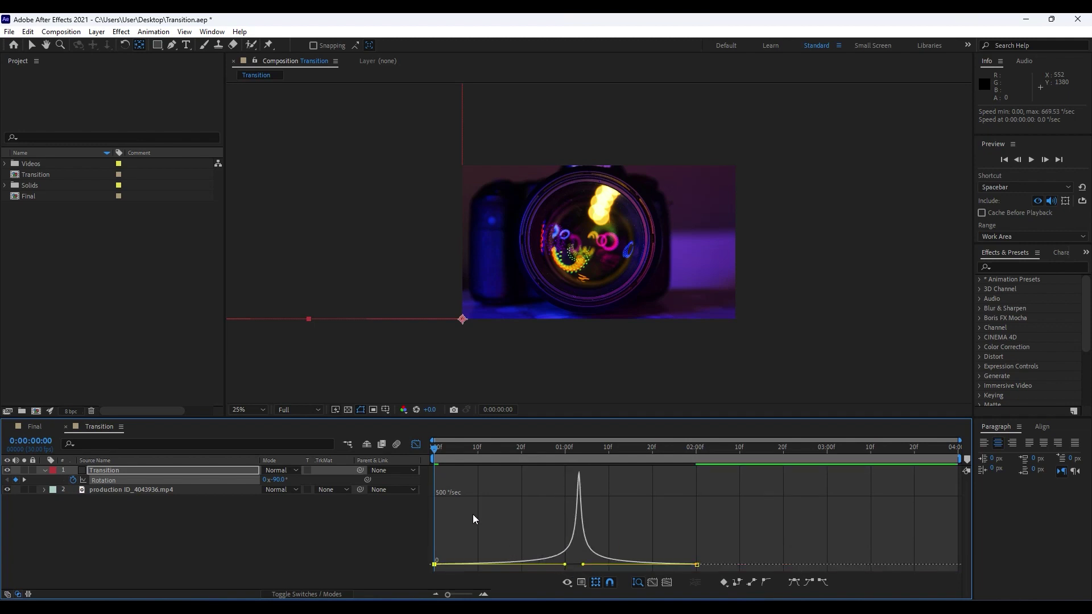
{"action": "left_click", "coordinate": [416, 445]}
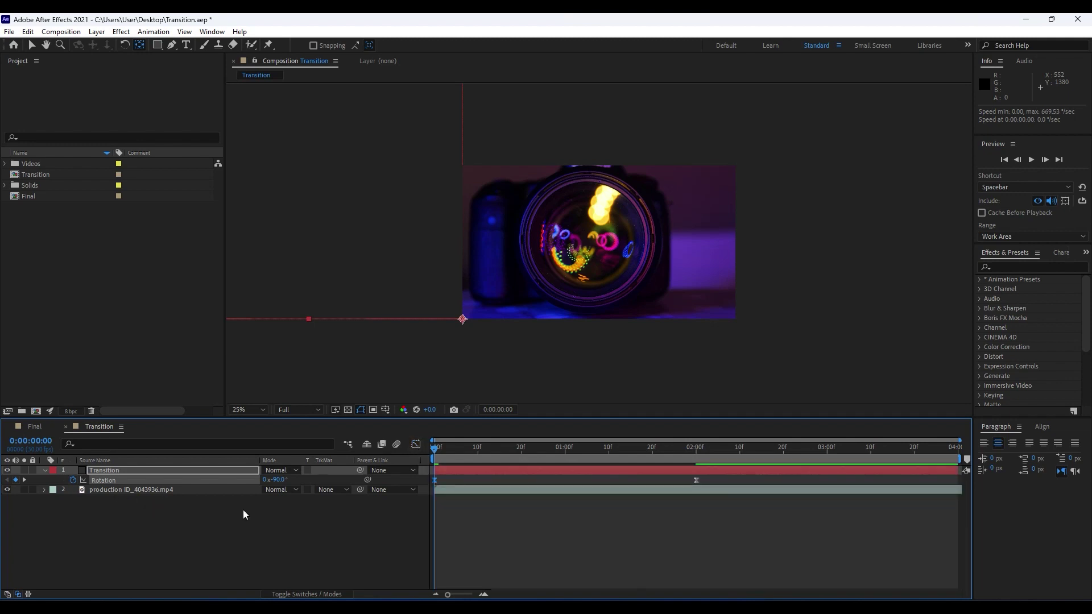
- Set the clip layer's track matte to Alpha Matte 'Transition'
{"action": "left_click", "coordinate": [153, 494]}
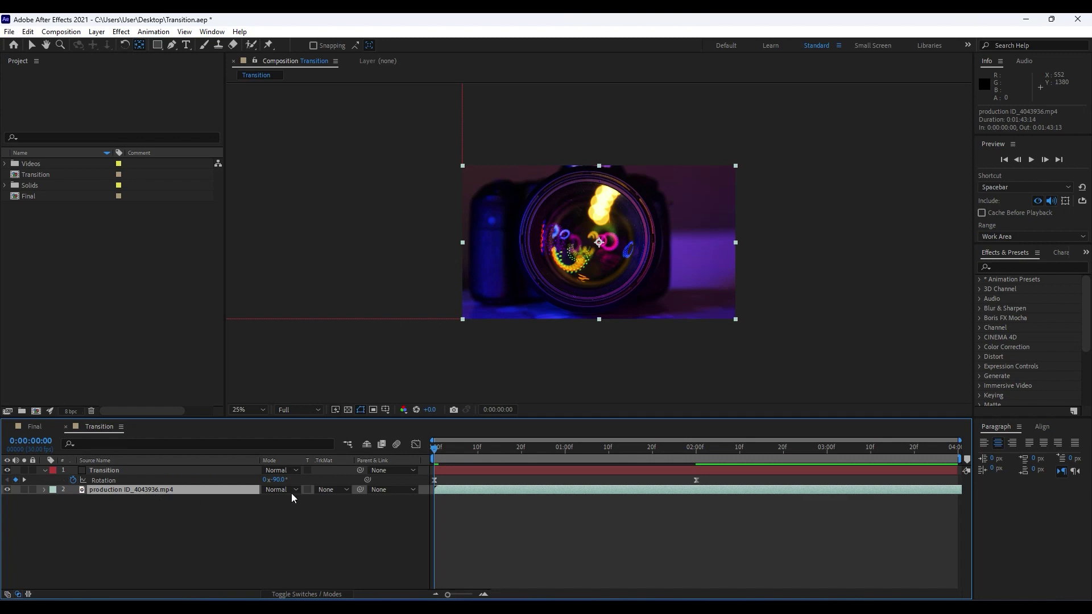
{"action": "left_click", "coordinate": [324, 490]}
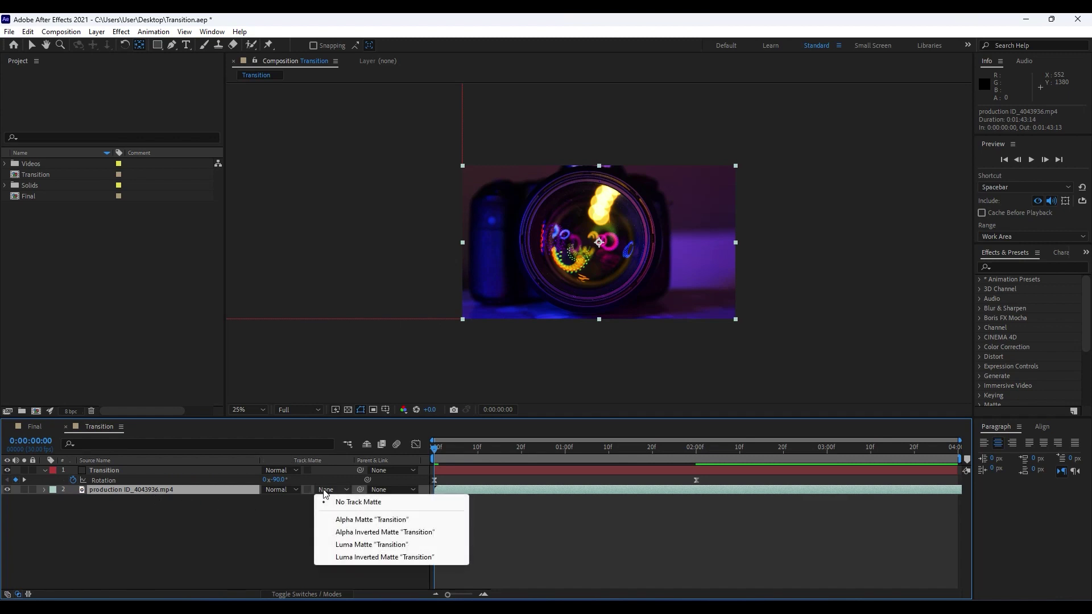
{"action": "left_click", "coordinate": [355, 520]}
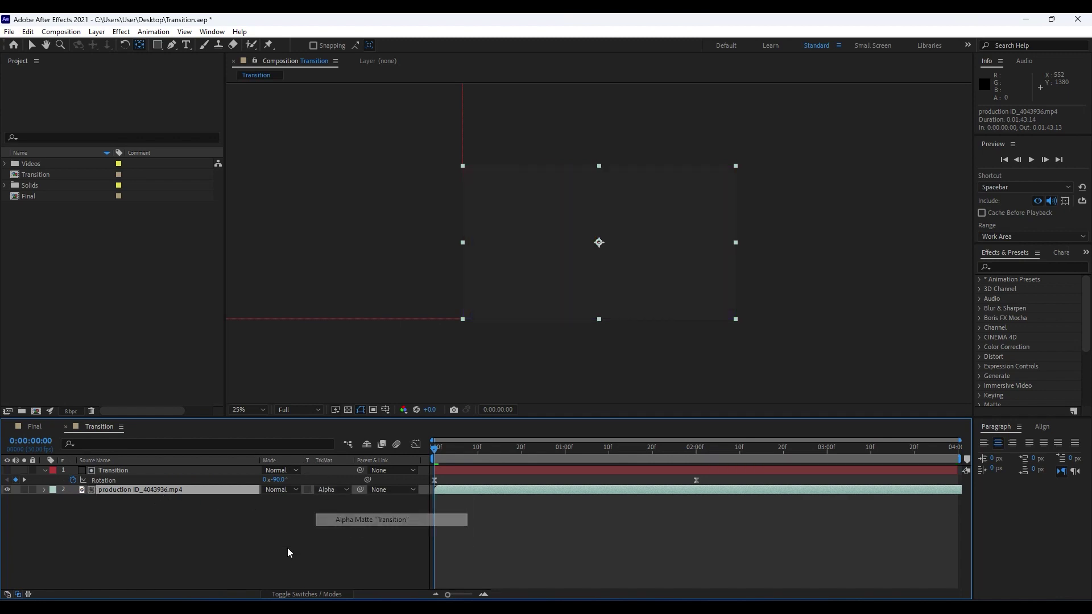
{"action": "left_click", "coordinate": [19, 595]}
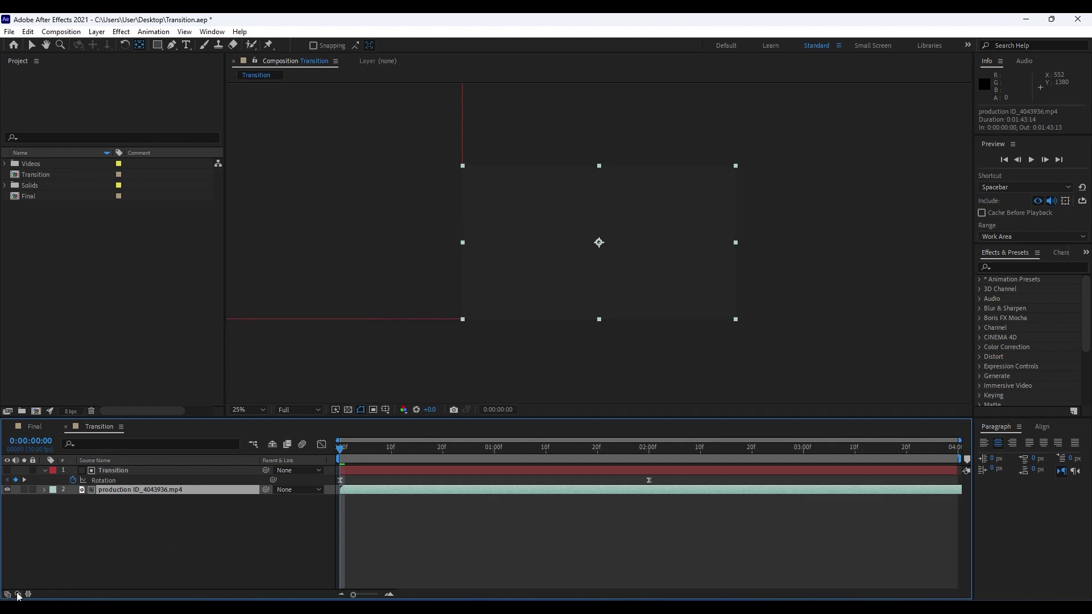
{"action": "left_click", "coordinate": [18, 595]}
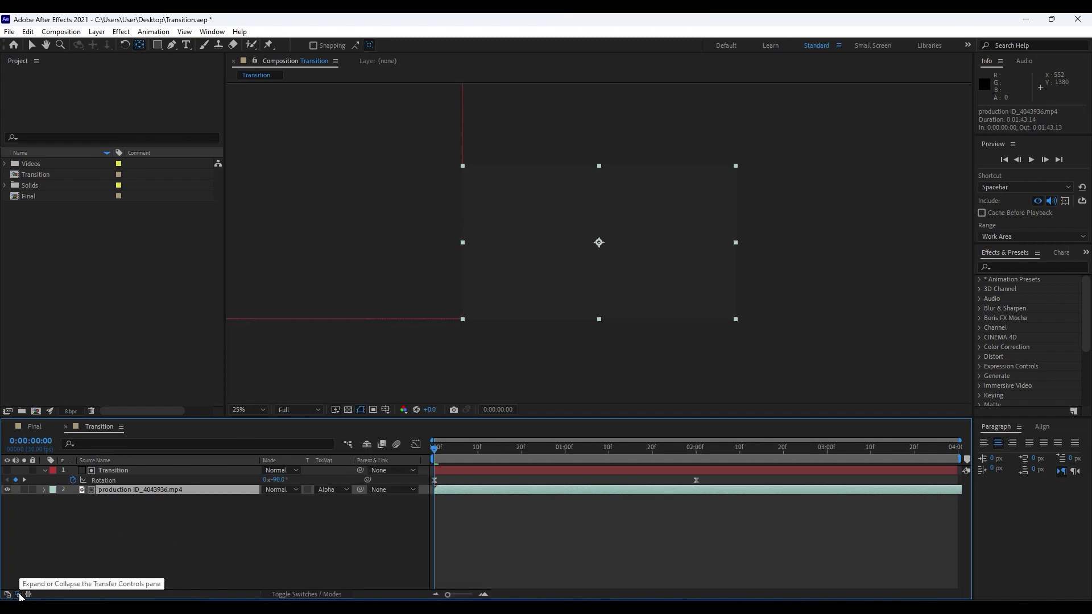
{"action": "key", "text": "space"}
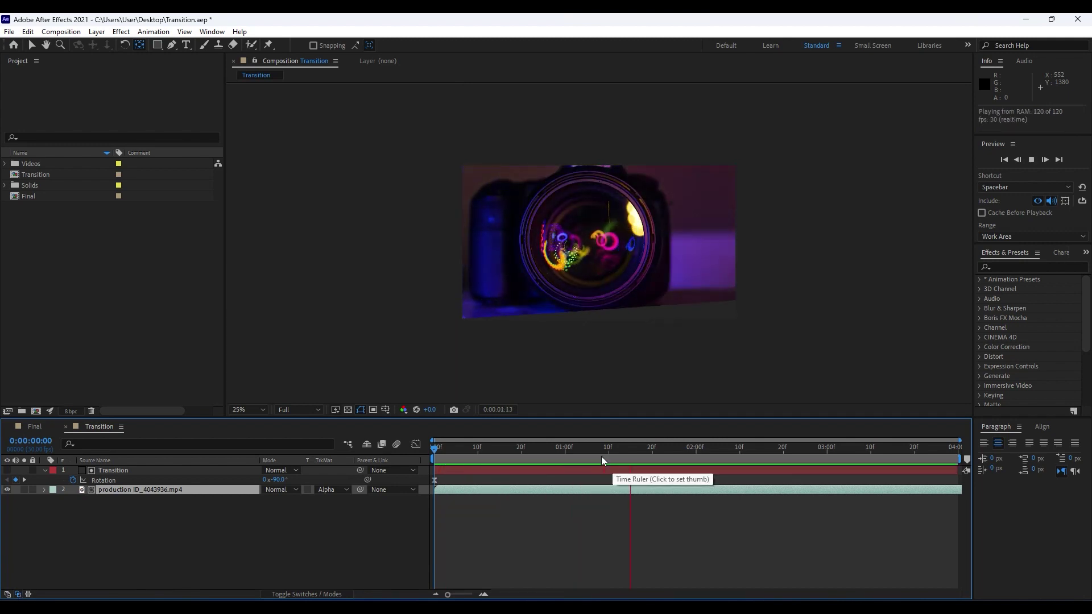
{"action": "left_click", "coordinate": [553, 446]}
{"action": "key", "text": "space"}
- Select the Transition solid and clip layers and duplicate them
{"action": "left_click_drag", "start_coordinate": [529, 450], "coordinate": [634, 450]}
{"action": "left_click", "coordinate": [44, 472]}
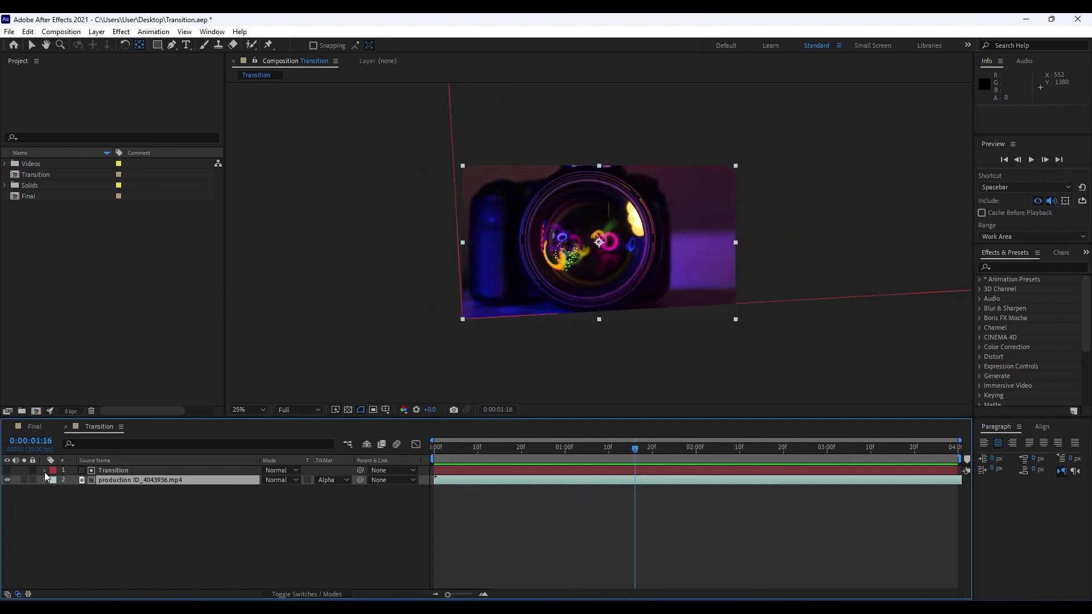
{"action": "left_click", "coordinate": [122, 519]}
{"action": "left_click_drag", "start_coordinate": [116, 541], "coordinate": [92, 444]}
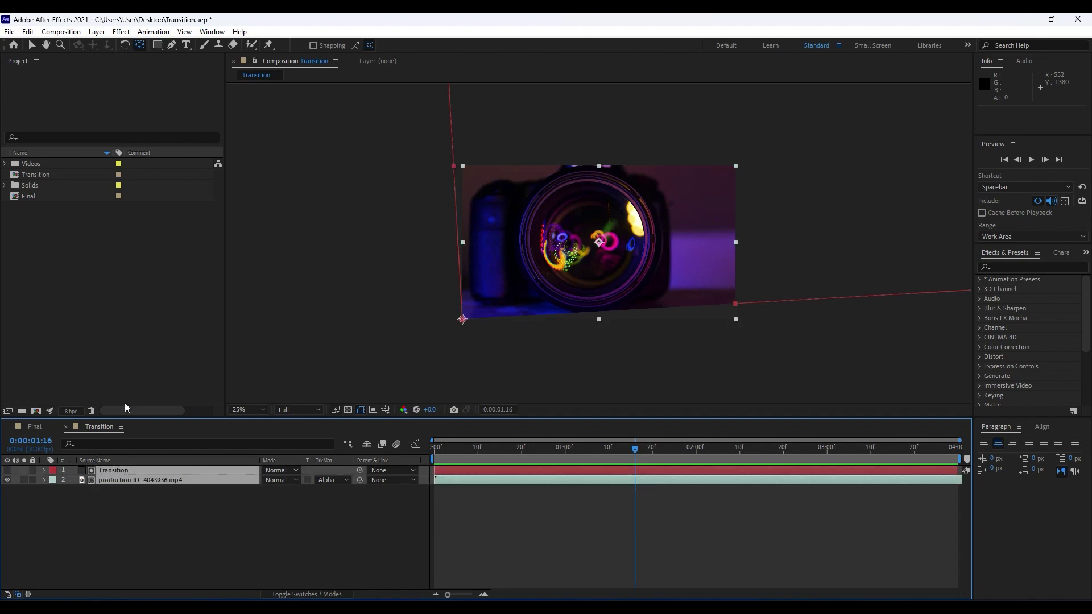
{"action": "left_click", "coordinate": [28, 32]}
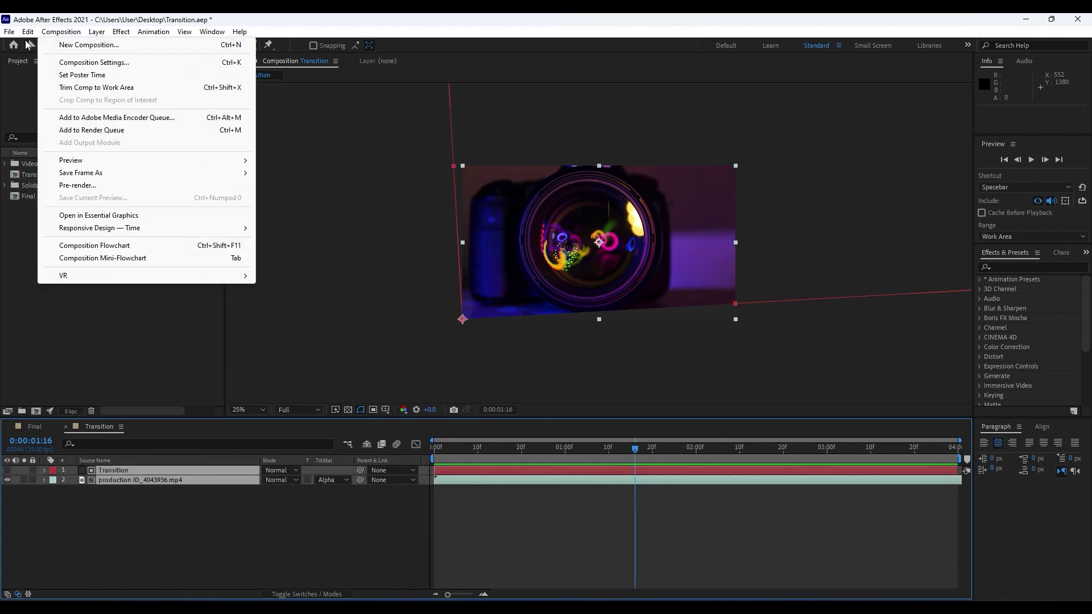
{"action": "left_click", "coordinate": [65, 181]}
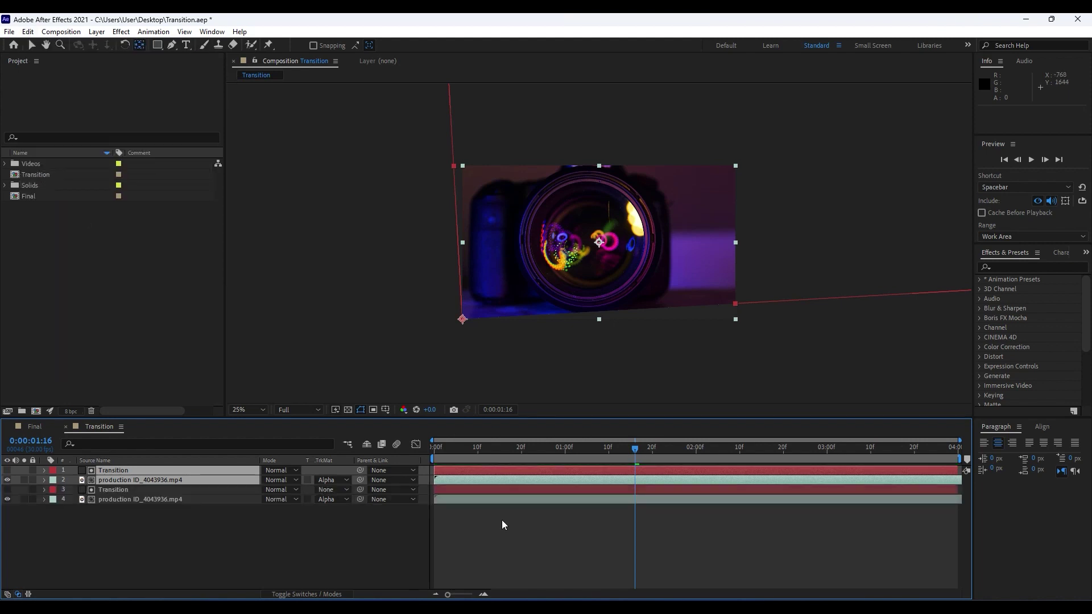
- Zoom the timeline and shift the top layer pair one frame later
{"action": "left_click_drag", "start_coordinate": [453, 596], "coordinate": [463, 594]}
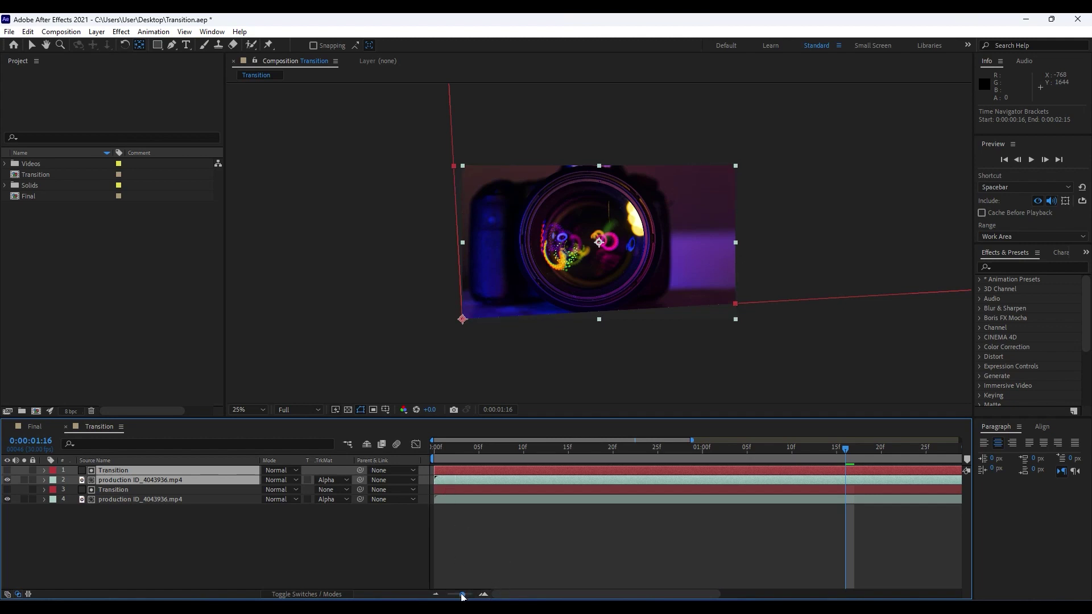
{"action": "left_click_drag", "start_coordinate": [462, 596], "coordinate": [466, 594]}
{"action": "left_click_drag", "start_coordinate": [616, 592], "coordinate": [473, 595]}
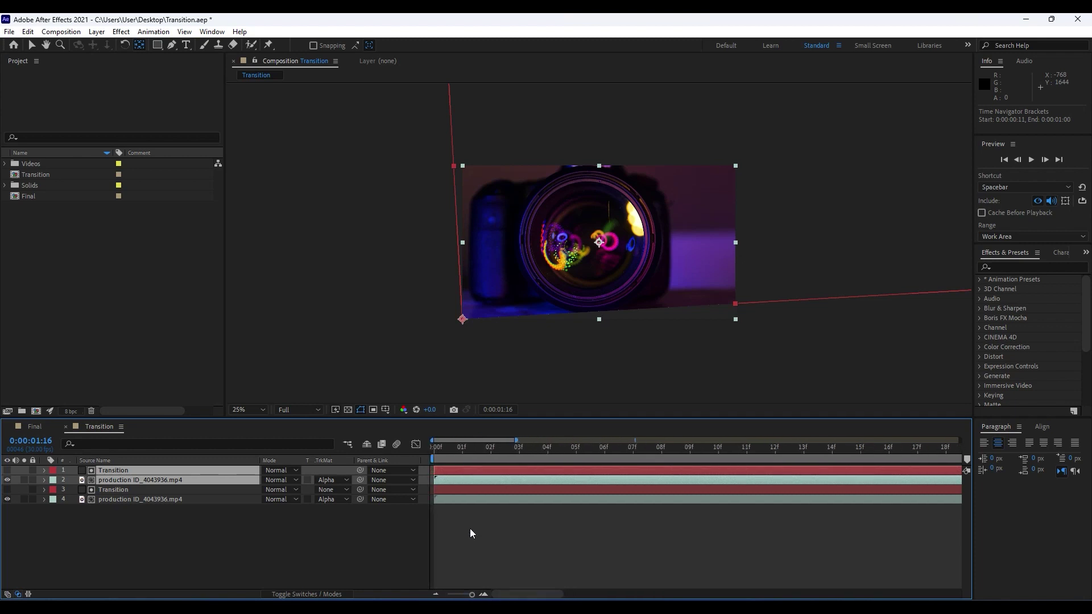
{"action": "key", "text": "v"}
{"action": "left_click_drag", "start_coordinate": [442, 471], "coordinate": [473, 476]}
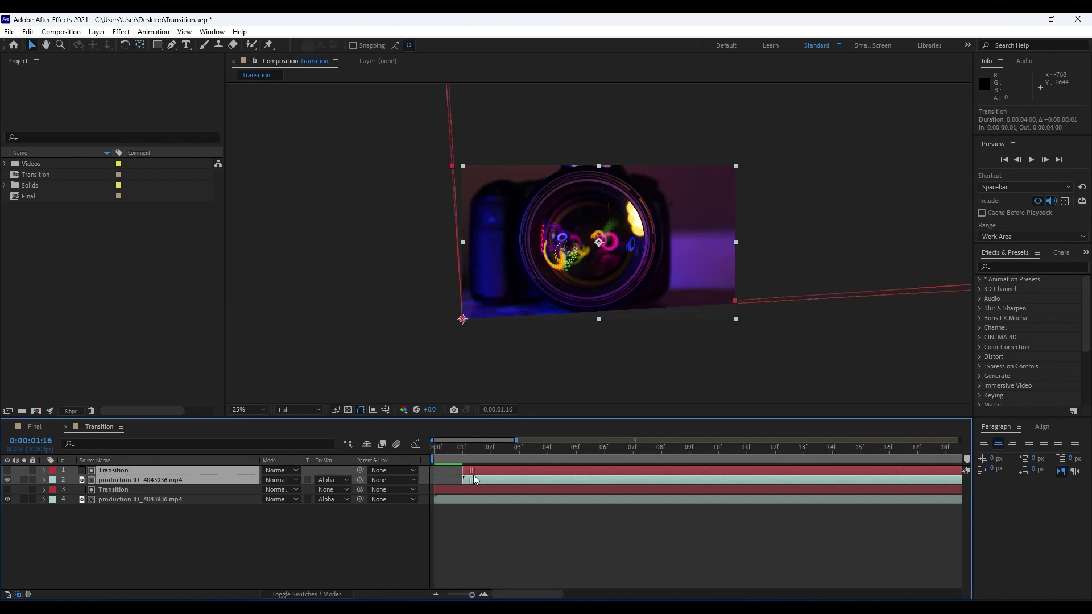
{"action": "left_click", "coordinate": [257, 541]}
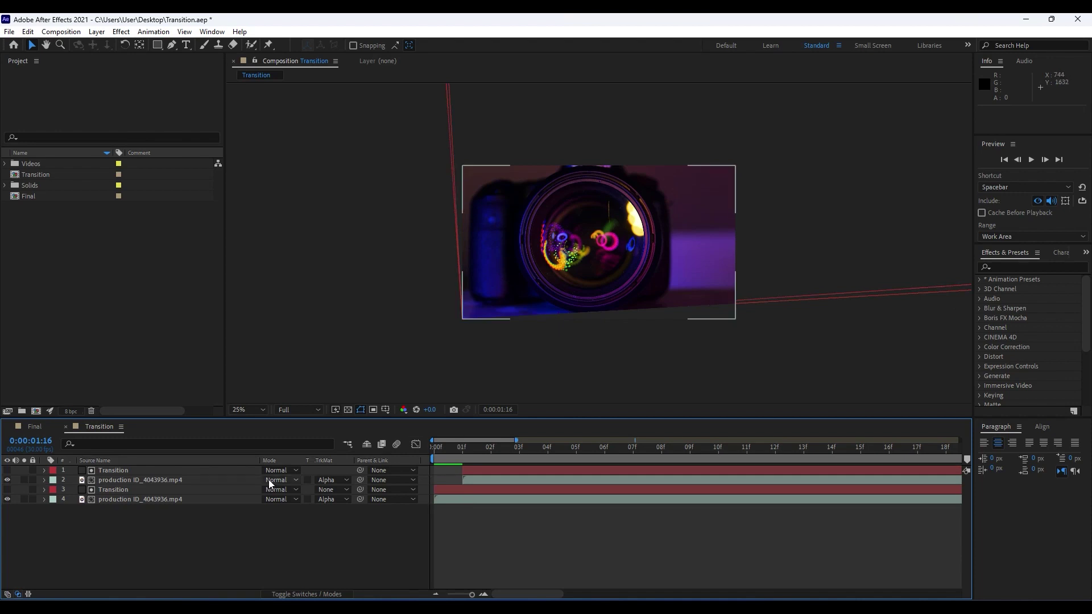
- Apply the Fill effect to the lower clip layer and preview its filled edge
{"action": "left_click", "coordinate": [1026, 265]}
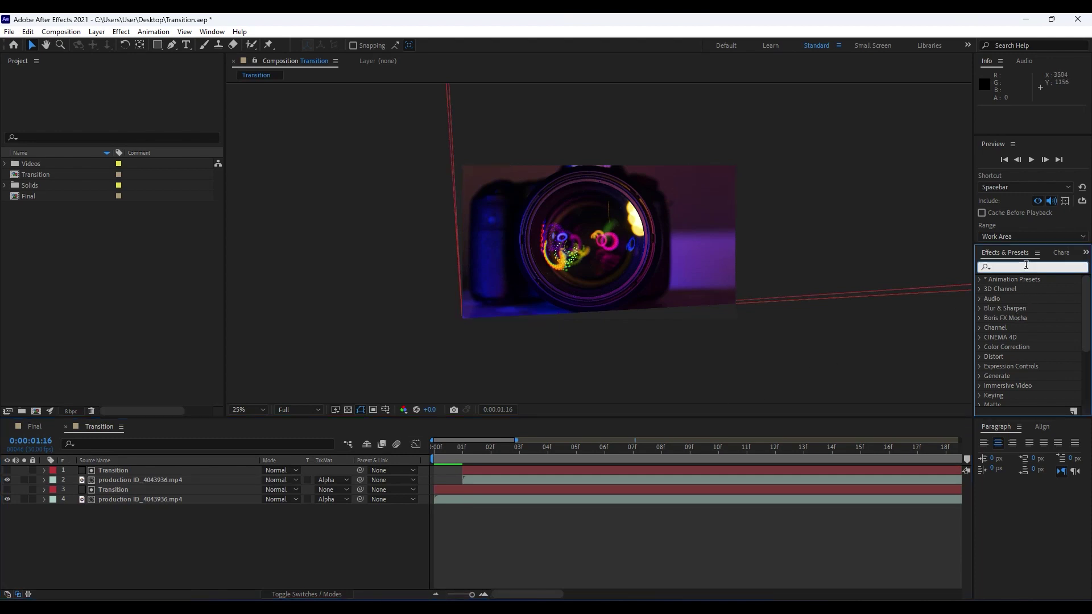
{"action": "type", "text": "fill"}
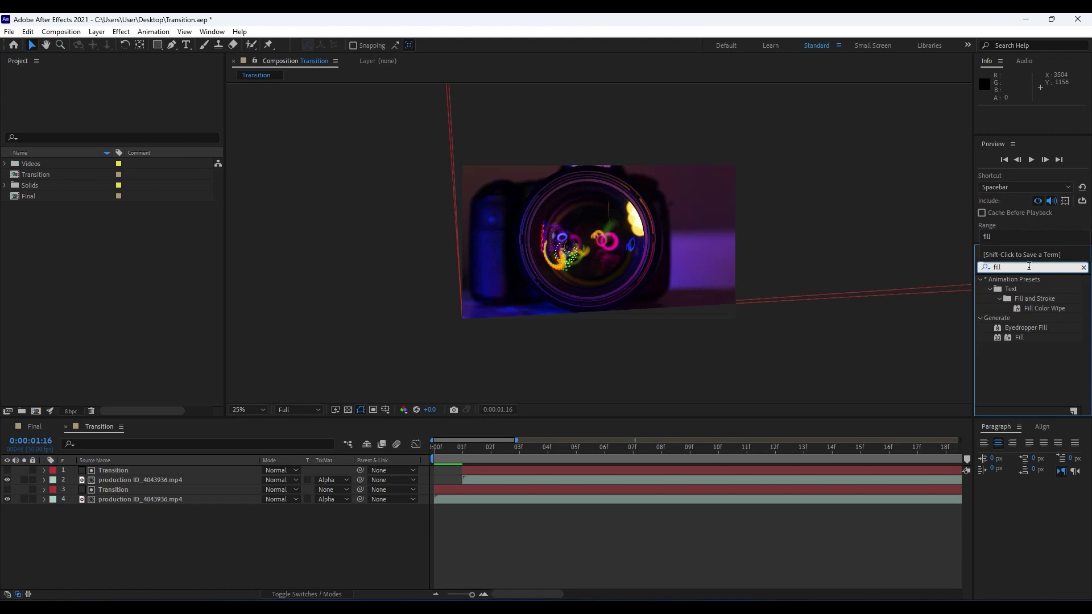
{"action": "left_click_drag", "start_coordinate": [1019, 337], "coordinate": [145, 507]}
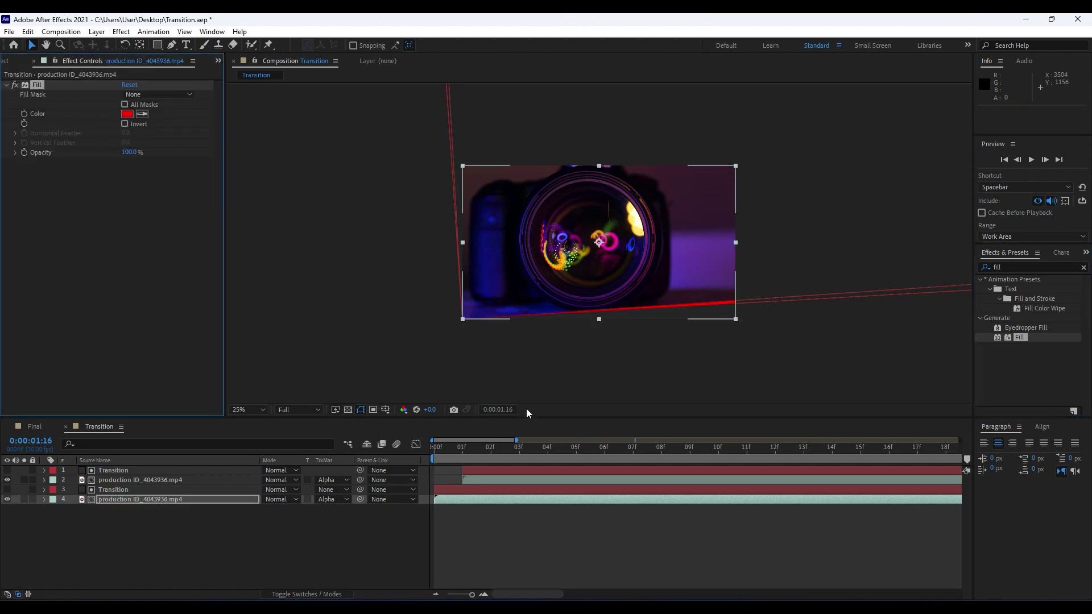
{"action": "left_click_drag", "start_coordinate": [468, 452], "coordinate": [774, 436]}
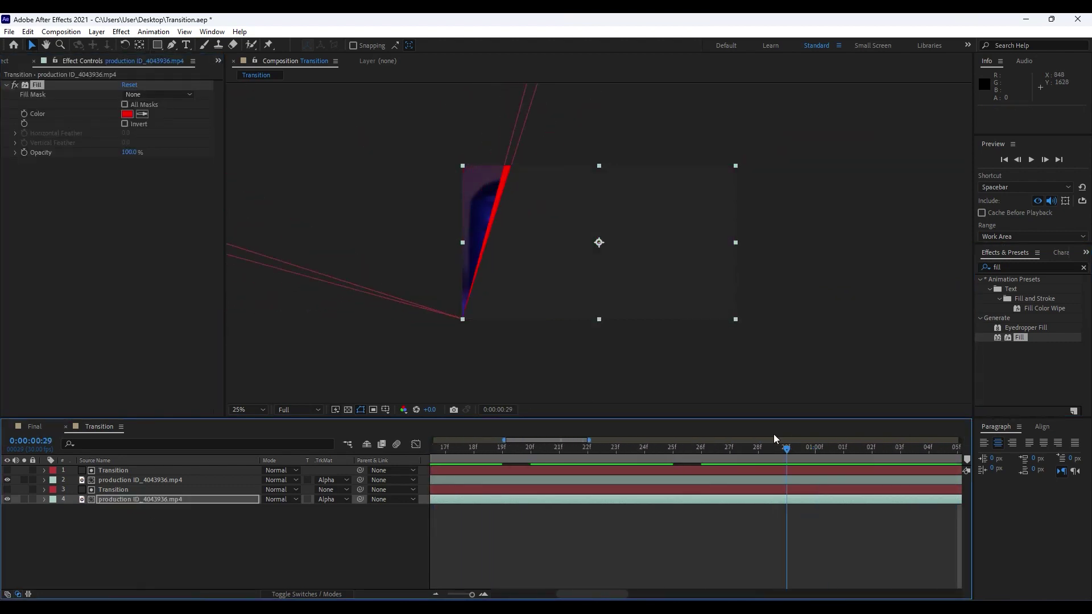
{"action": "key", "text": "space"}
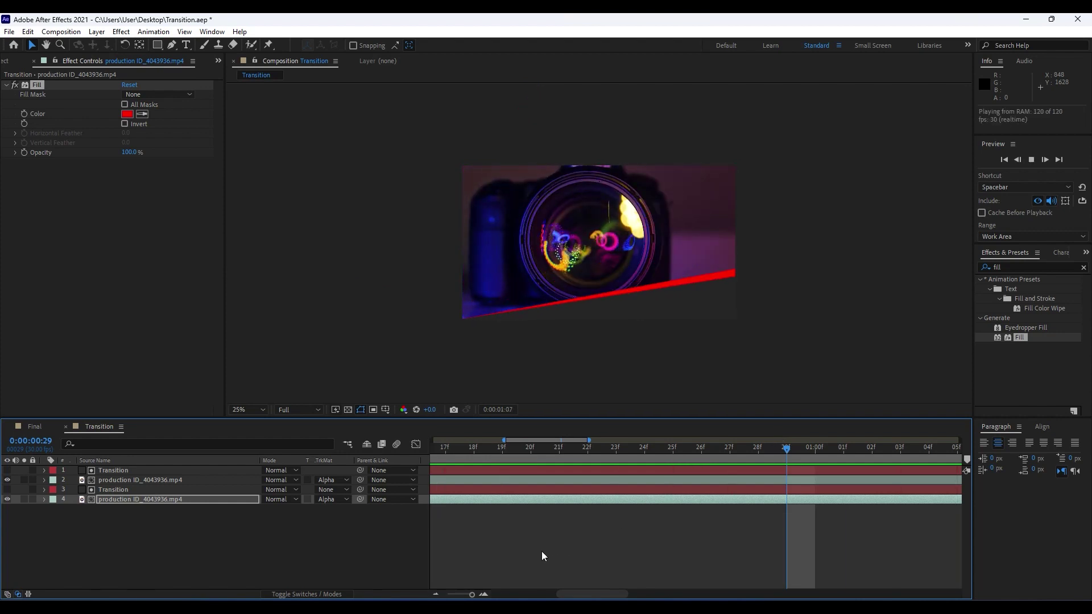
{"action": "left_click_drag", "start_coordinate": [472, 594], "coordinate": [459, 594]}
{"action": "left_click_drag", "start_coordinate": [469, 452], "coordinate": [680, 452]}
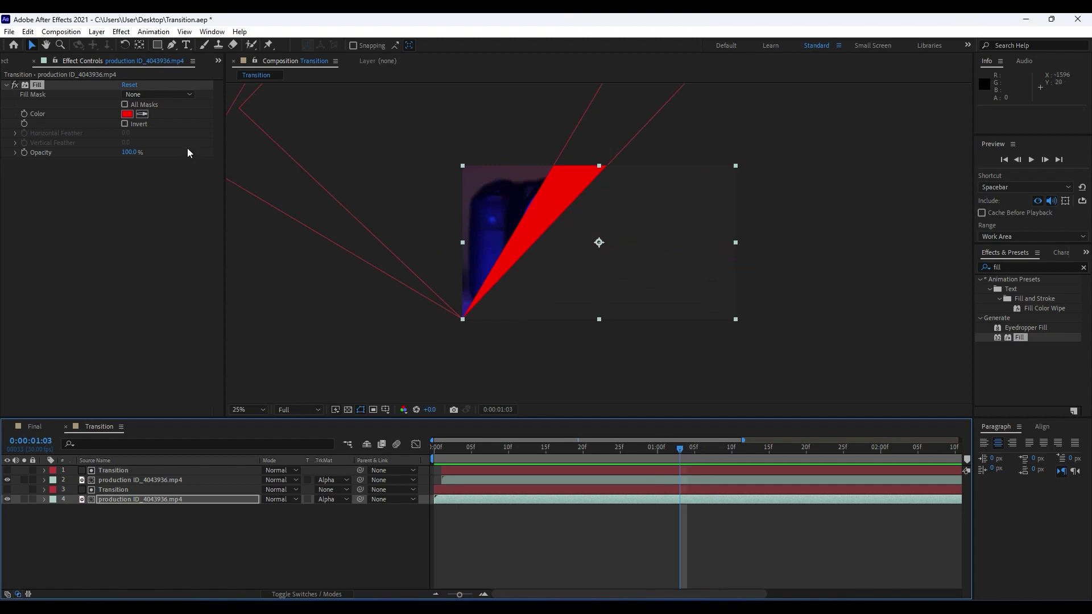
- Change the Fill effect's colour to white
{"action": "left_click", "coordinate": [127, 114]}
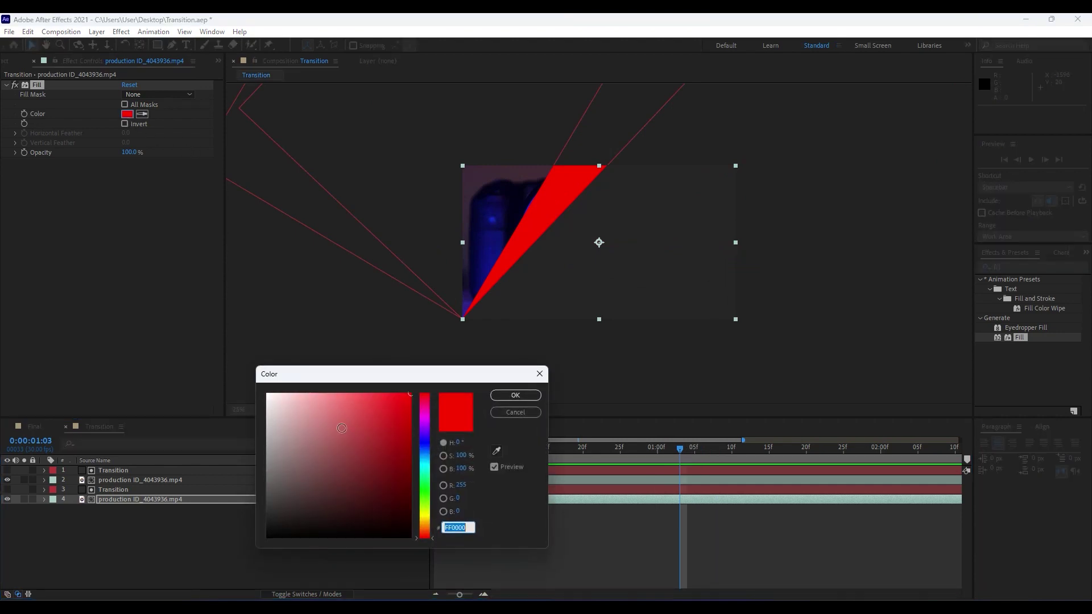
{"action": "left_click_drag", "start_coordinate": [341, 428], "coordinate": [229, 363]}
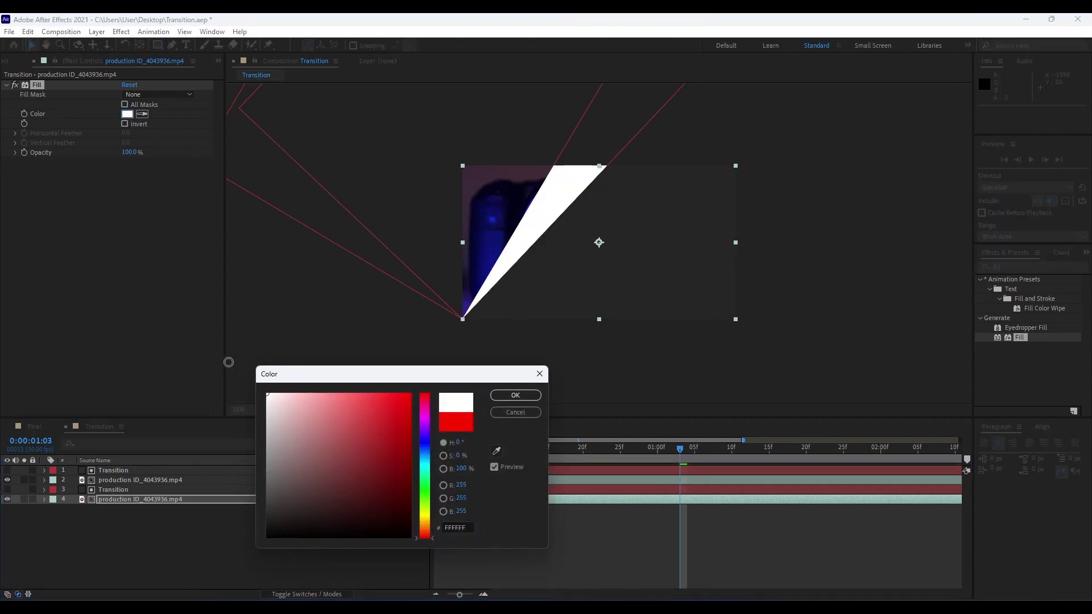
{"action": "left_click", "coordinate": [520, 398]}
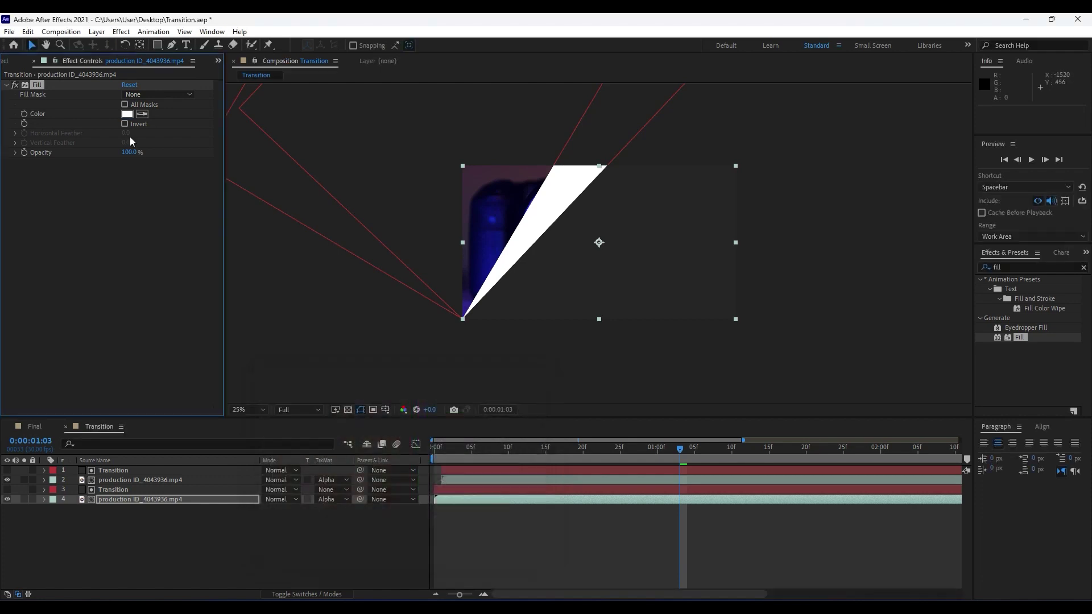
{"action": "left_click", "coordinate": [33, 61]}
- Play back and scrub the Transition comp to check the white-edged wipe
{"action": "left_click", "coordinate": [285, 564]}
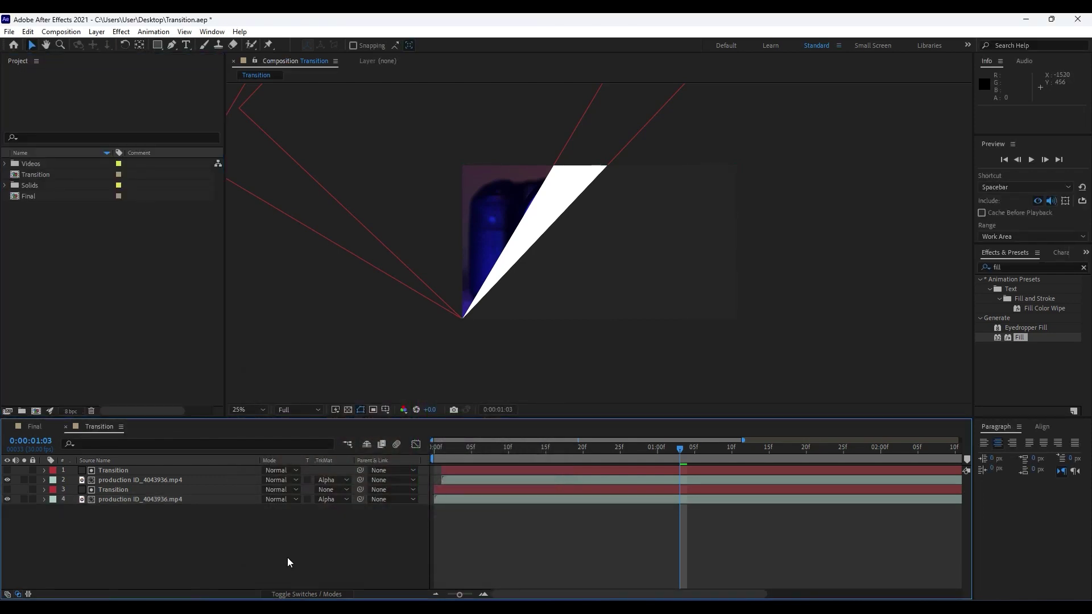
{"action": "key", "text": "space"}
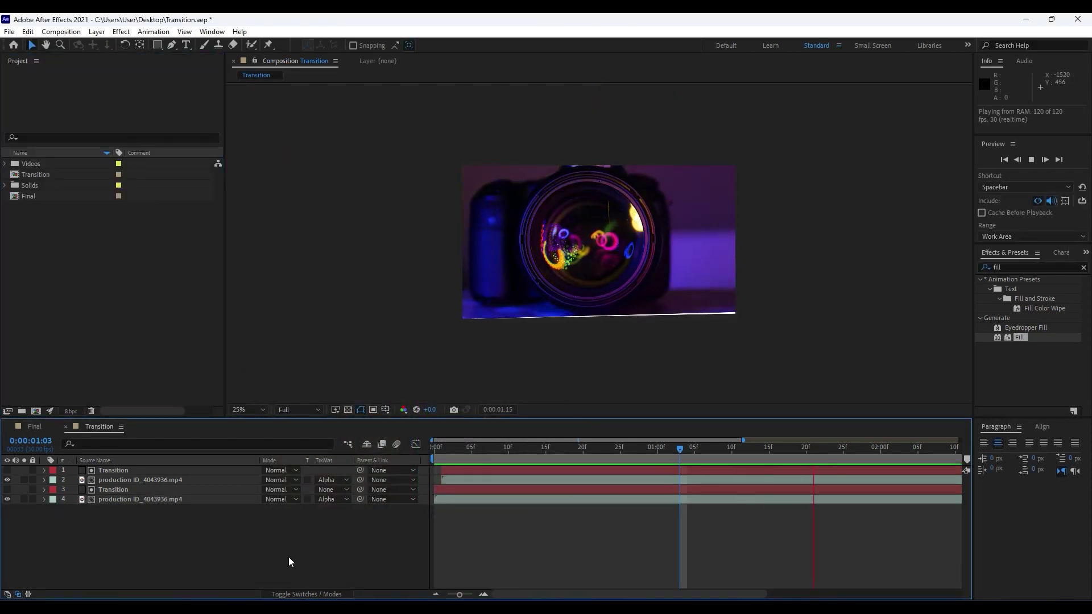
{"action": "left_click", "coordinate": [435, 458]}
{"action": "left_click_drag", "start_coordinate": [435, 460], "coordinate": [471, 451]}
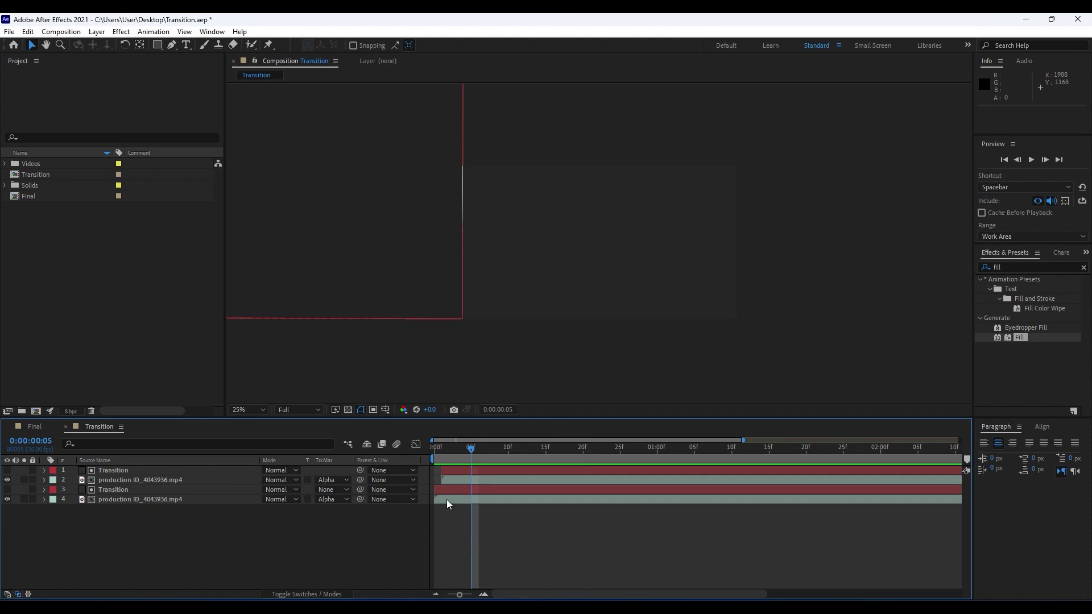
- Drag the Transition comp into the Final timeline and scrub to check the wipe
{"action": "left_click", "coordinate": [31, 429]}
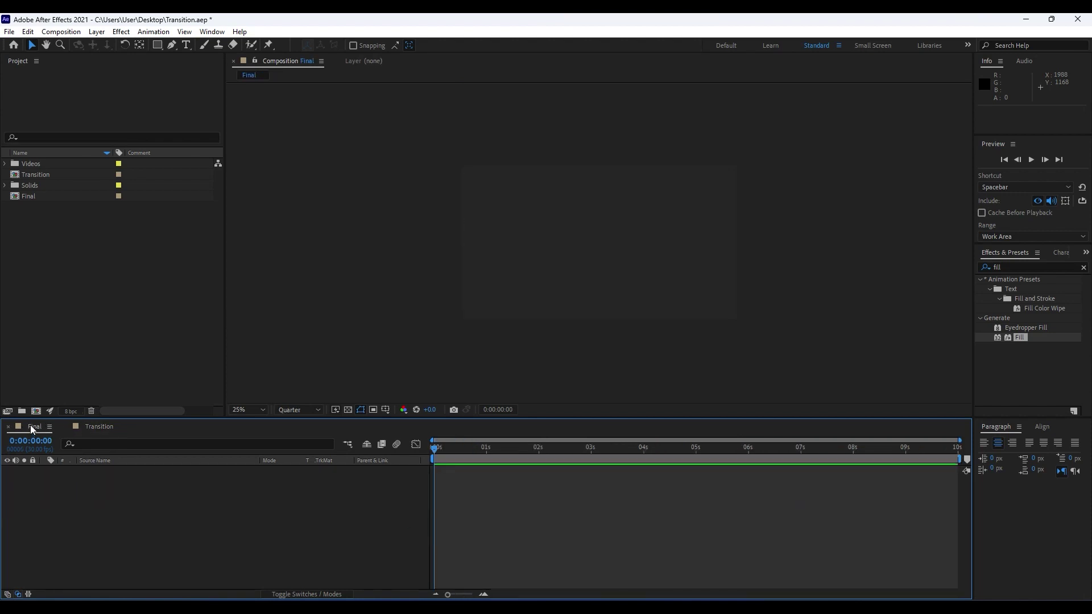
{"action": "left_click", "coordinate": [36, 177]}
{"action": "left_click_drag", "start_coordinate": [33, 174], "coordinate": [182, 511]}
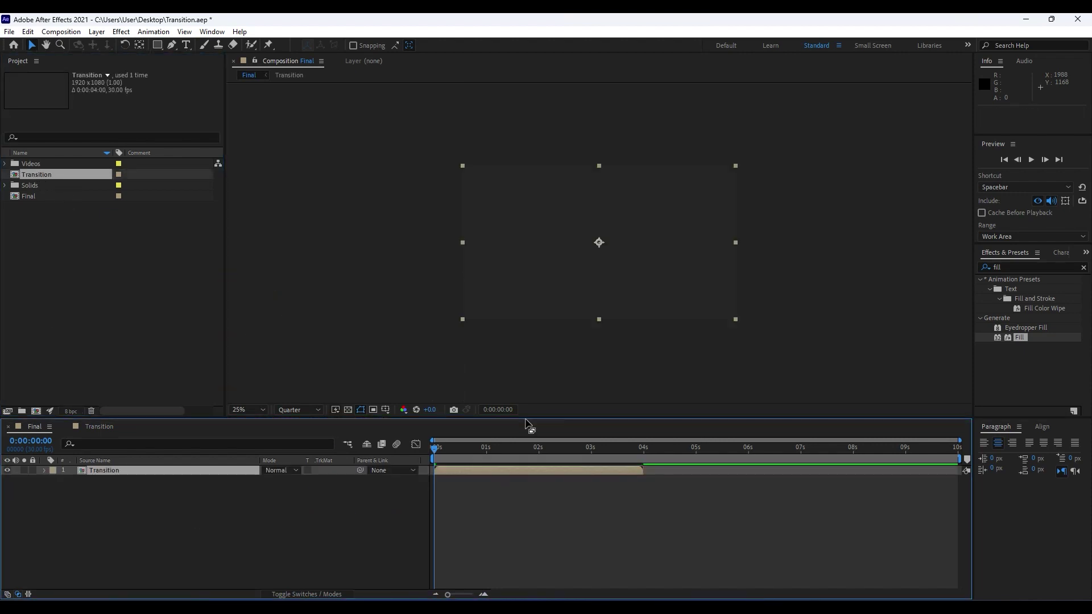
{"action": "left_click_drag", "start_coordinate": [466, 448], "coordinate": [503, 449]}
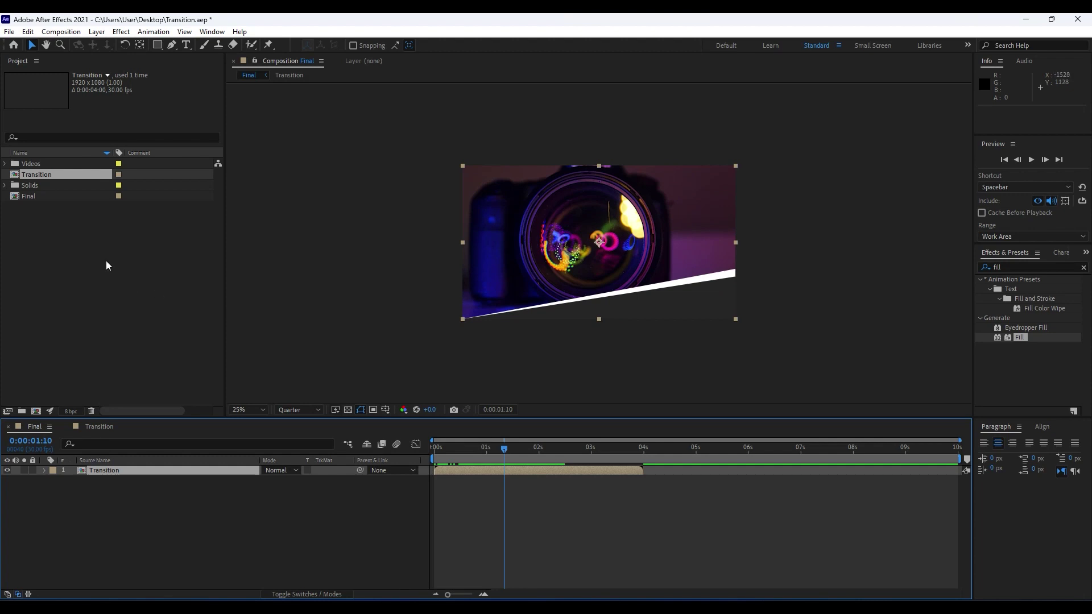
{"action": "left_click", "coordinate": [48, 177]}
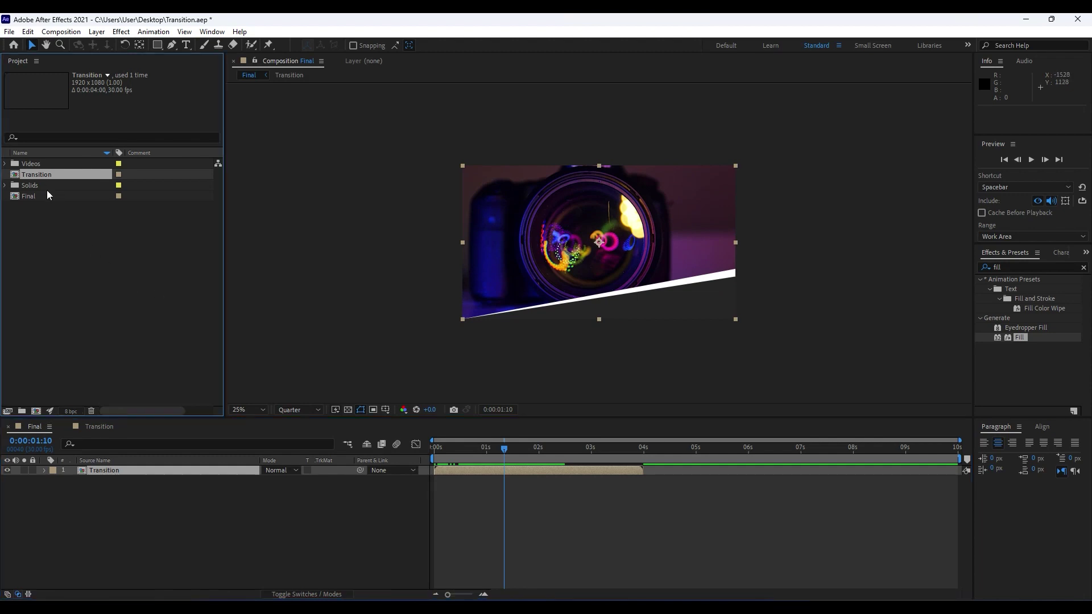
- Rename the Transition comp to Transition 01
{"action": "key", "text": "Return"}
{"action": "left_click", "coordinate": [57, 176]}
{"action": "left_click", "coordinate": [107, 318]}
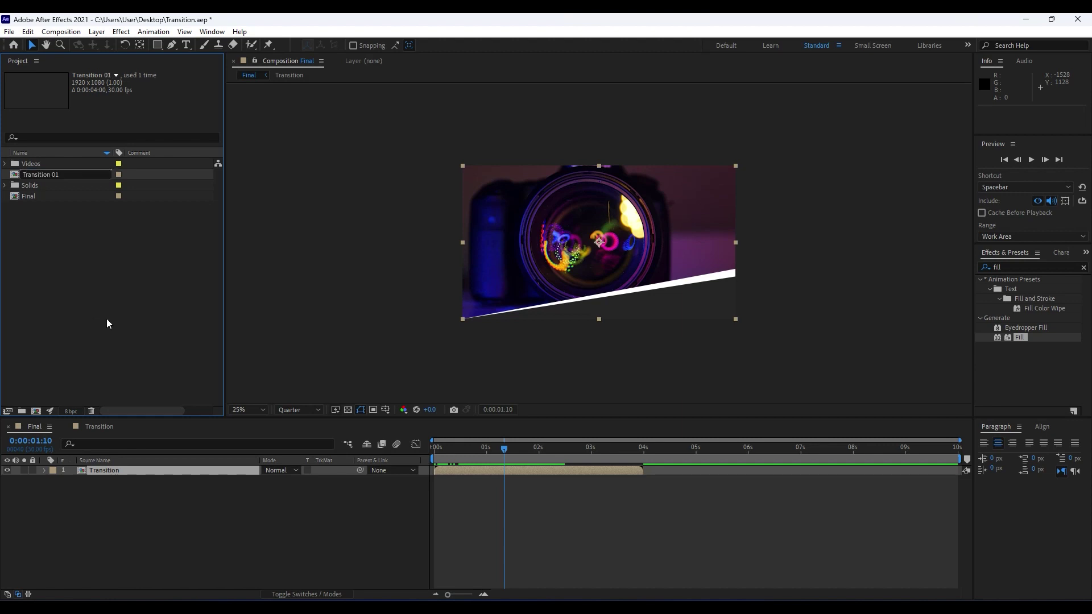
- Duplicate Transition 01 as Transition 02 and open Transition 02
{"action": "left_click", "coordinate": [40, 174]}
{"action": "key", "text": "ctrl+d"}
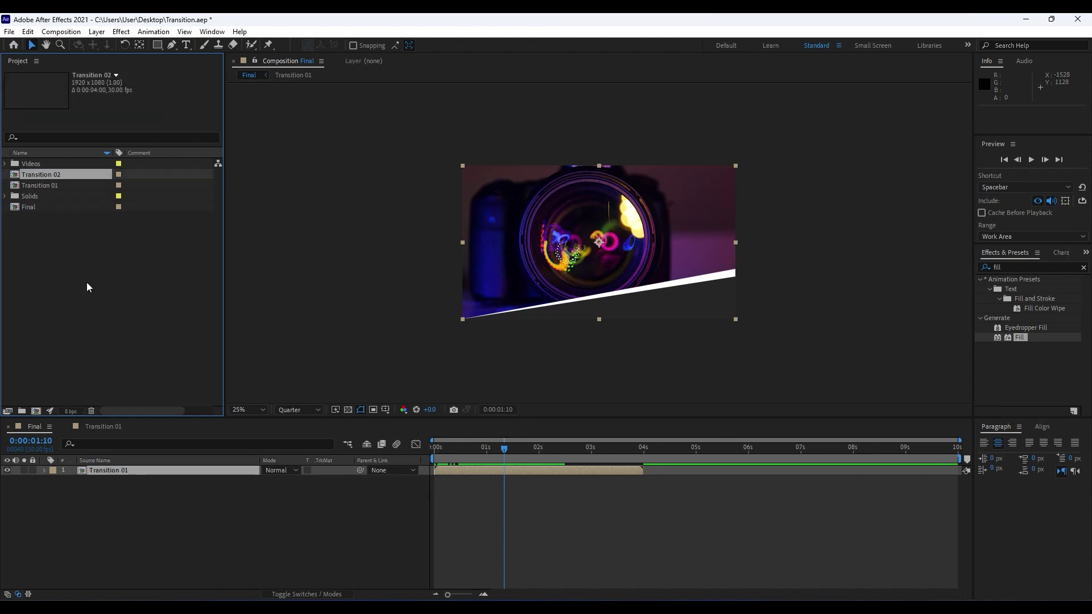
{"action": "left_click", "coordinate": [29, 31]}
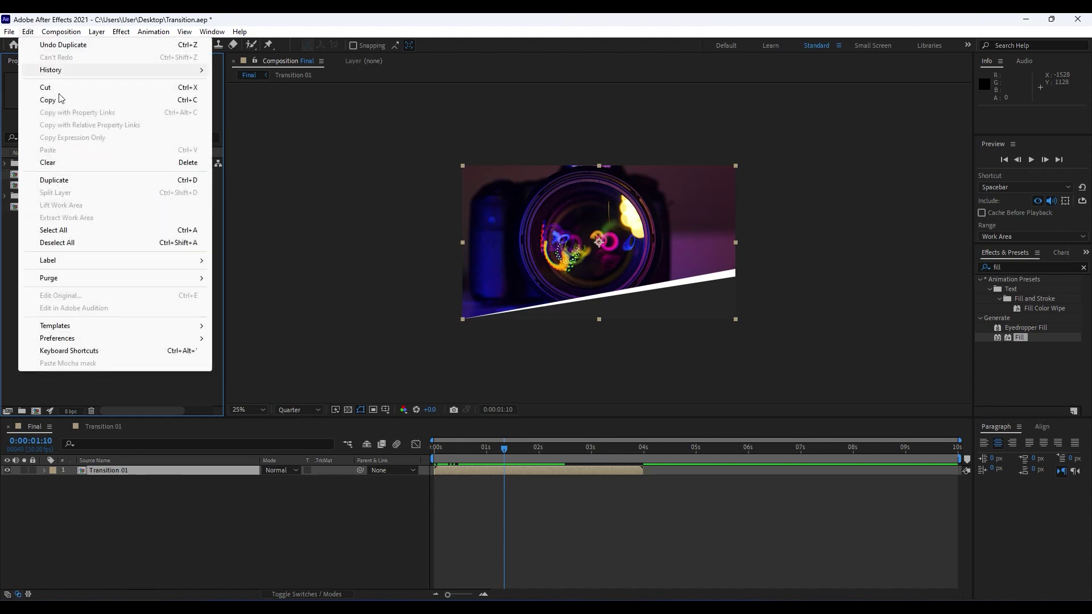
{"action": "left_click", "coordinate": [5, 292]}
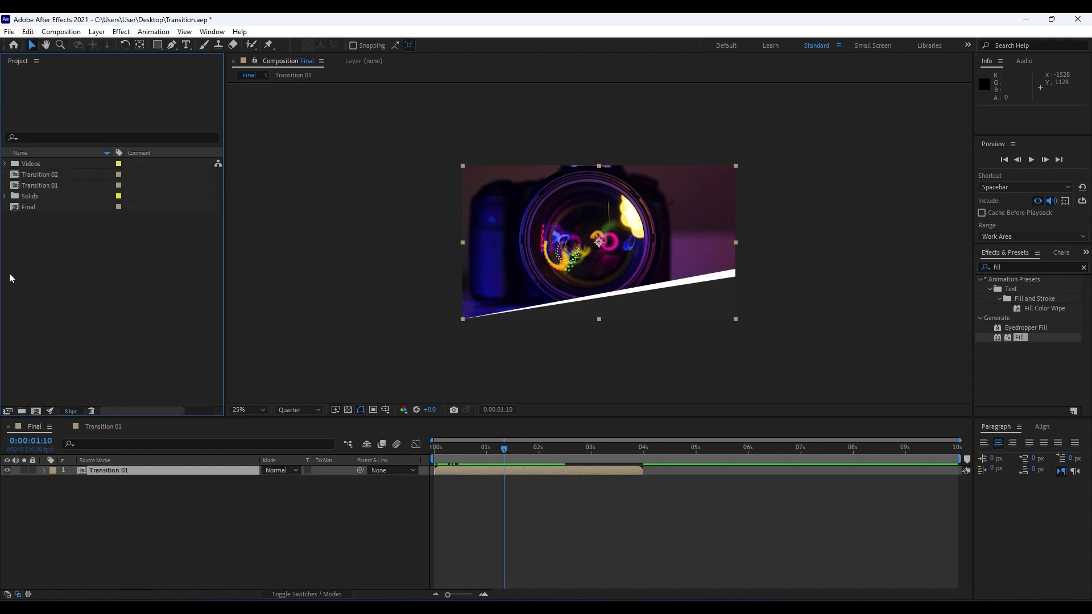
{"action": "double_click", "coordinate": [43, 177]}
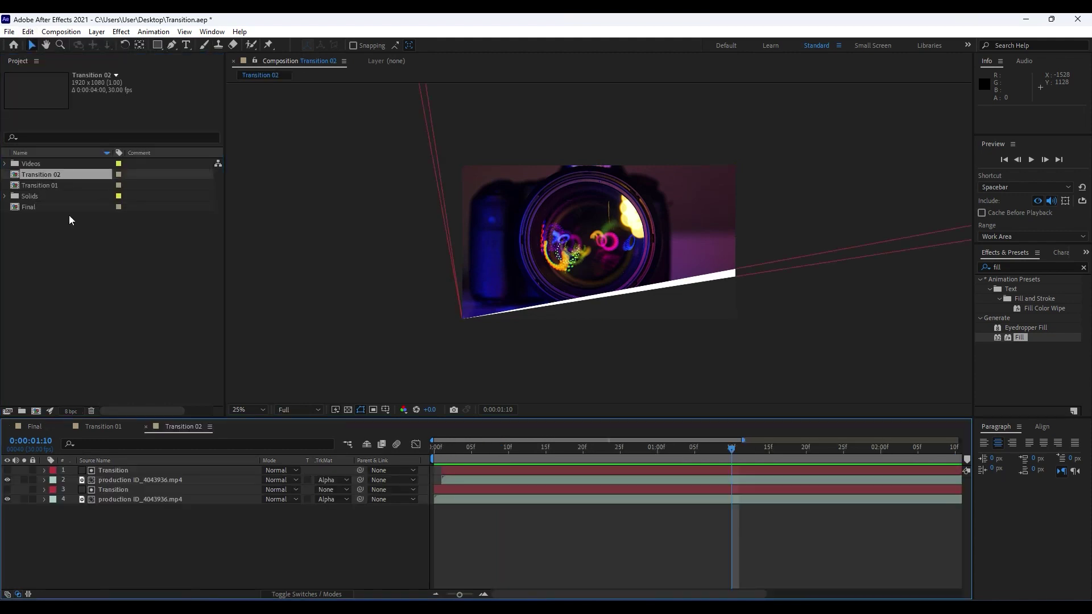
- Select footage layers 2 and 4 in Transition 02 and expand the Videos folder
{"action": "left_click", "coordinate": [145, 483]}
{"action": "left_click", "coordinate": [145, 500], "text": "ctrl"}
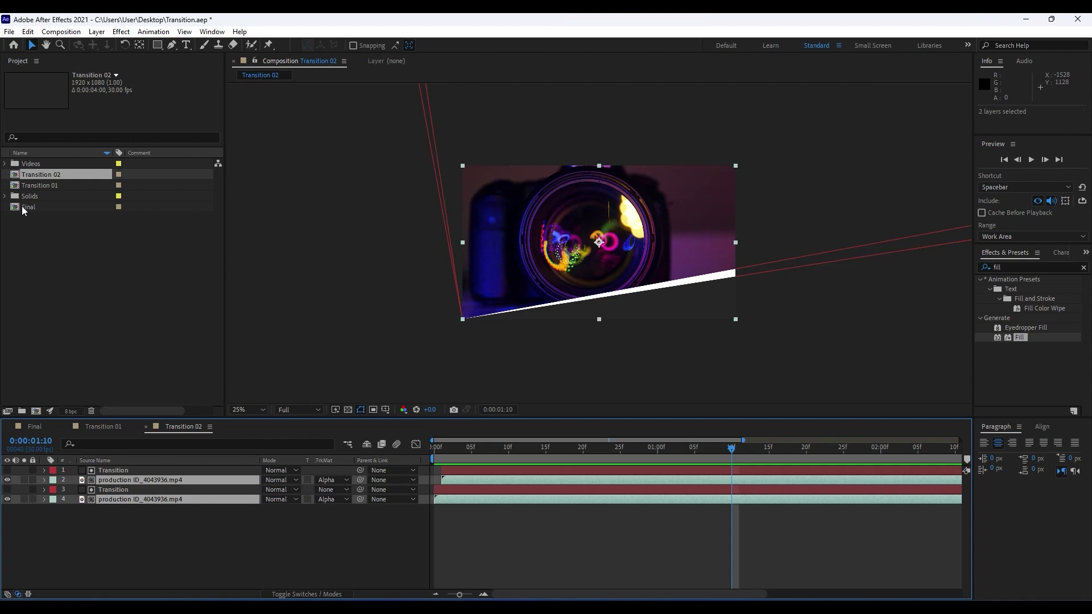
{"action": "left_click", "coordinate": [140, 516]}
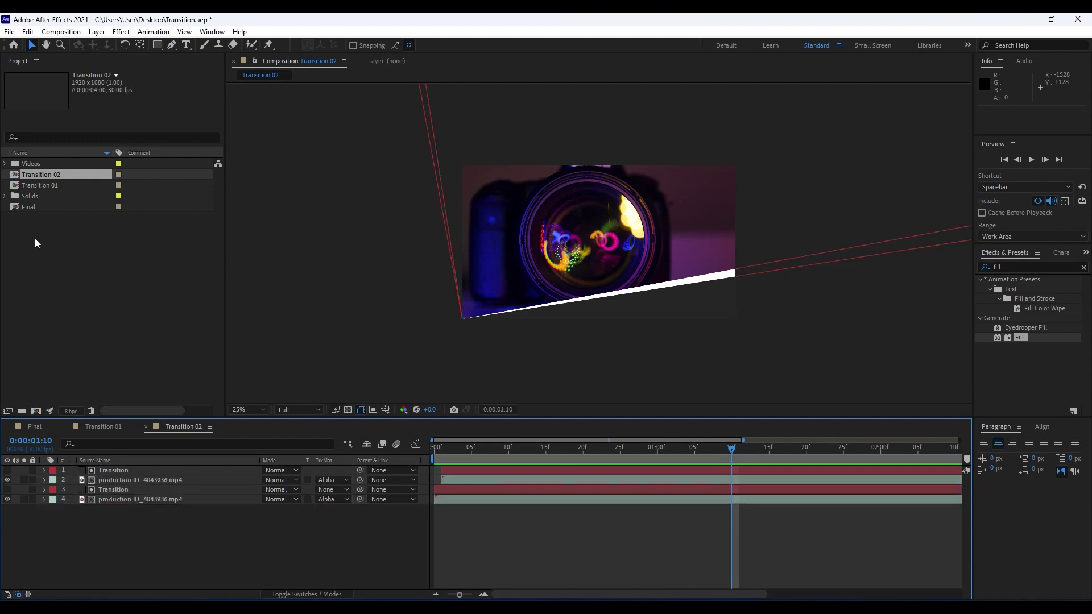
{"action": "left_click", "coordinate": [5, 164]}
{"action": "left_click", "coordinate": [118, 480]}
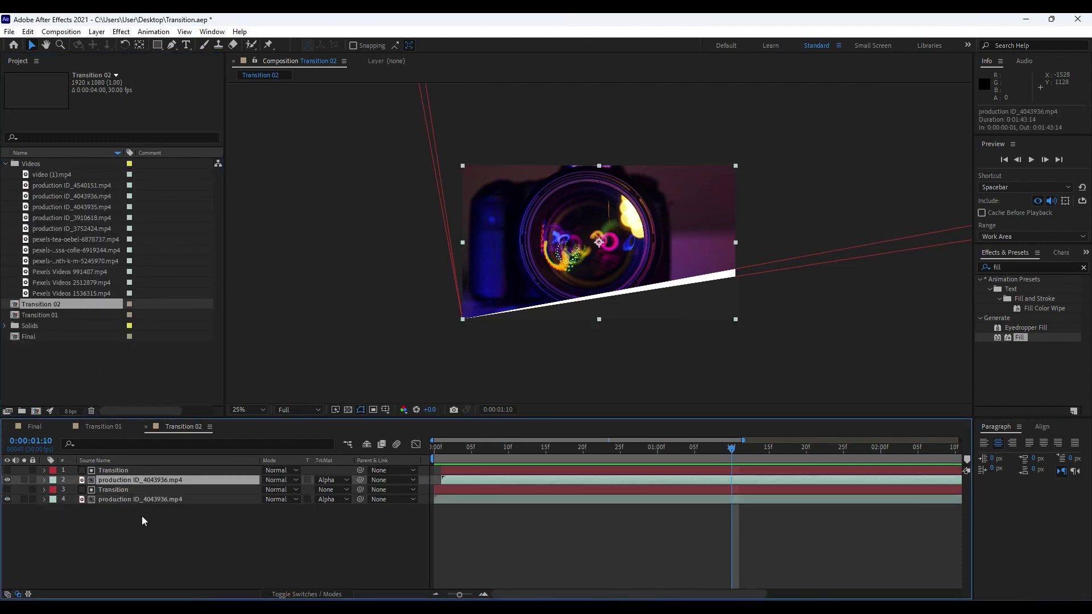
{"action": "left_click", "coordinate": [133, 499], "text": "ctrl"}
- Browse the clips, then replace both layers with the microphone clip pexels-melissa-cofie-6919244.mp4
{"action": "left_click", "coordinate": [83, 257]}
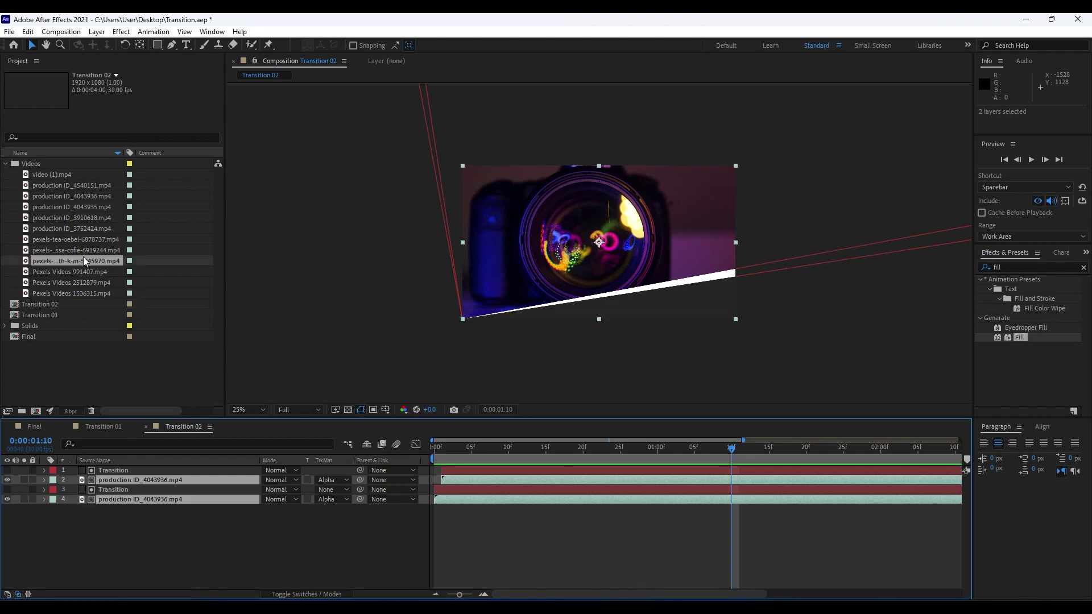
{"action": "left_click", "coordinate": [78, 242]}
{"action": "left_click", "coordinate": [74, 217]}
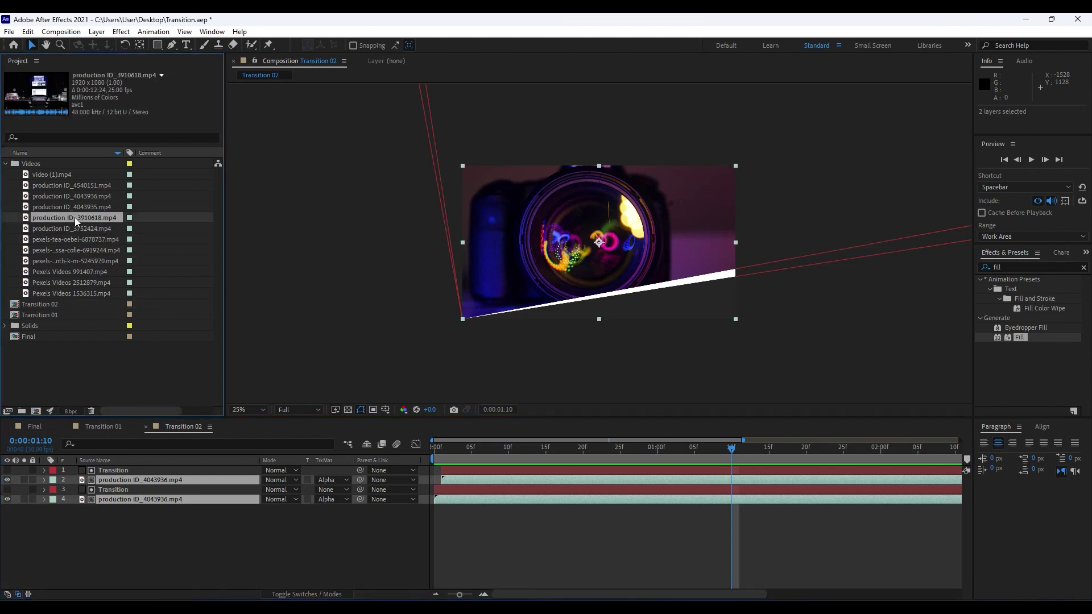
{"action": "left_click", "coordinate": [72, 194]}
{"action": "left_click", "coordinate": [75, 185]}
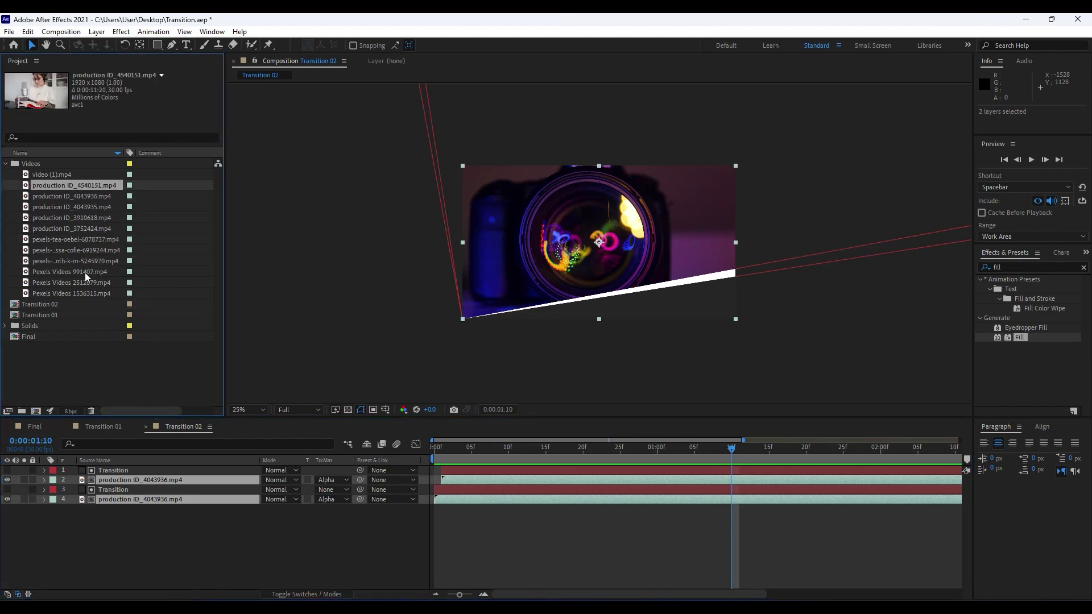
{"action": "left_click", "coordinate": [78, 292]}
{"action": "left_click", "coordinate": [77, 283]}
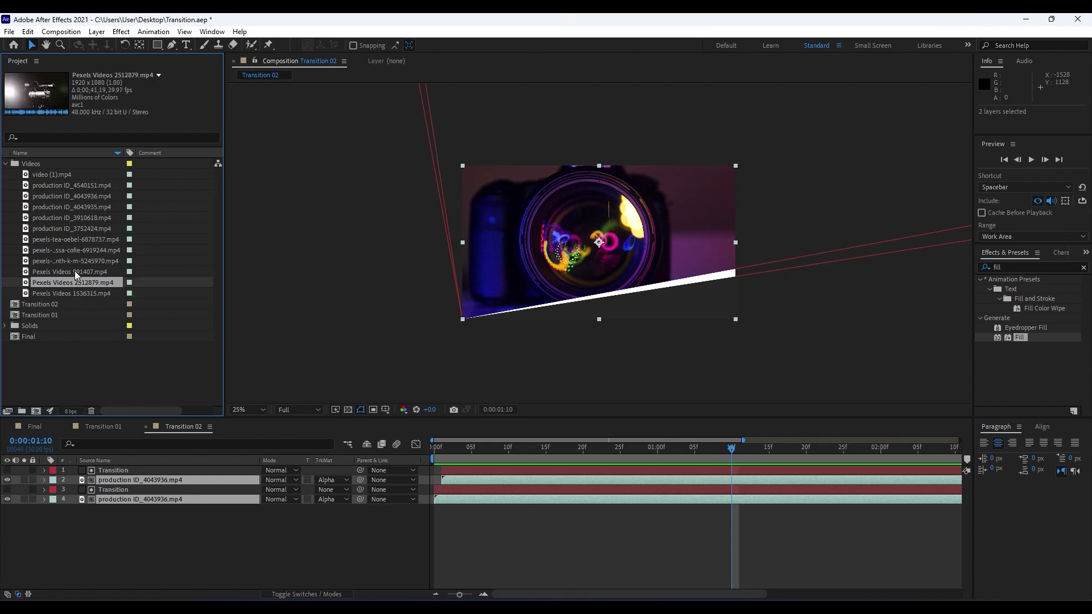
{"action": "left_click", "coordinate": [74, 271]}
{"action": "left_click", "coordinate": [78, 261]}
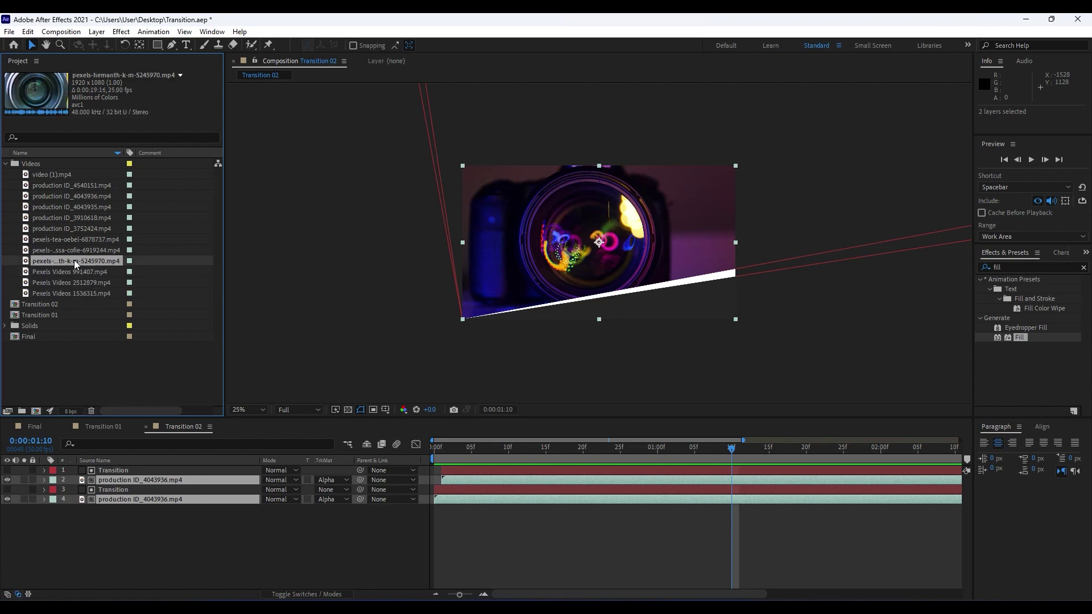
{"action": "left_click", "coordinate": [73, 246]}
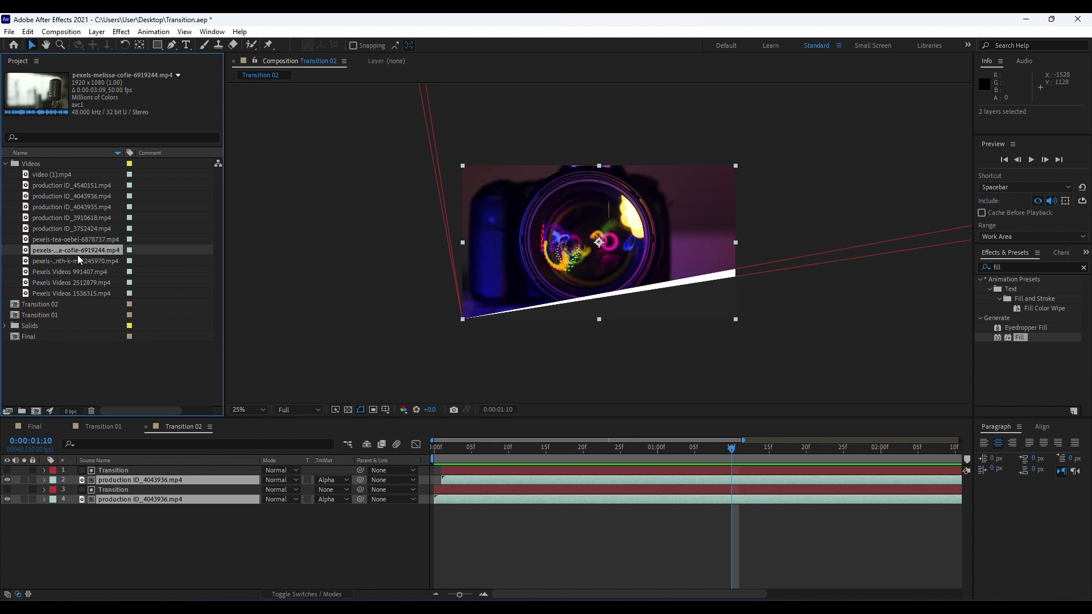
{"action": "left_click_drag", "start_coordinate": [74, 250], "coordinate": [136, 480]}
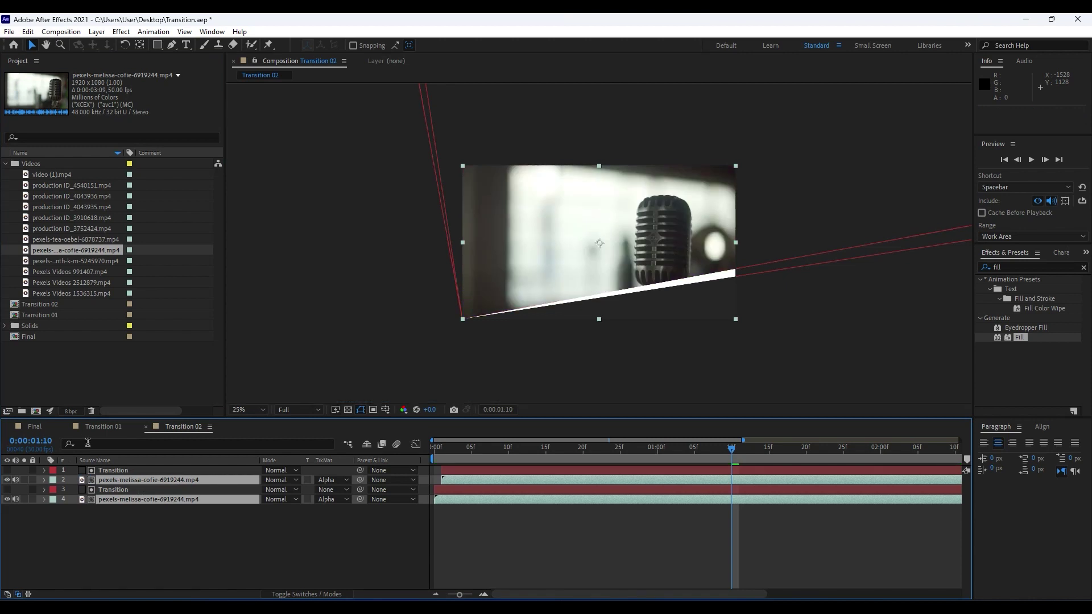
- Add Transition 02 to the Final timeline, starting at 0:00:01:10 above Transition 01
{"action": "left_click", "coordinate": [36, 427]}
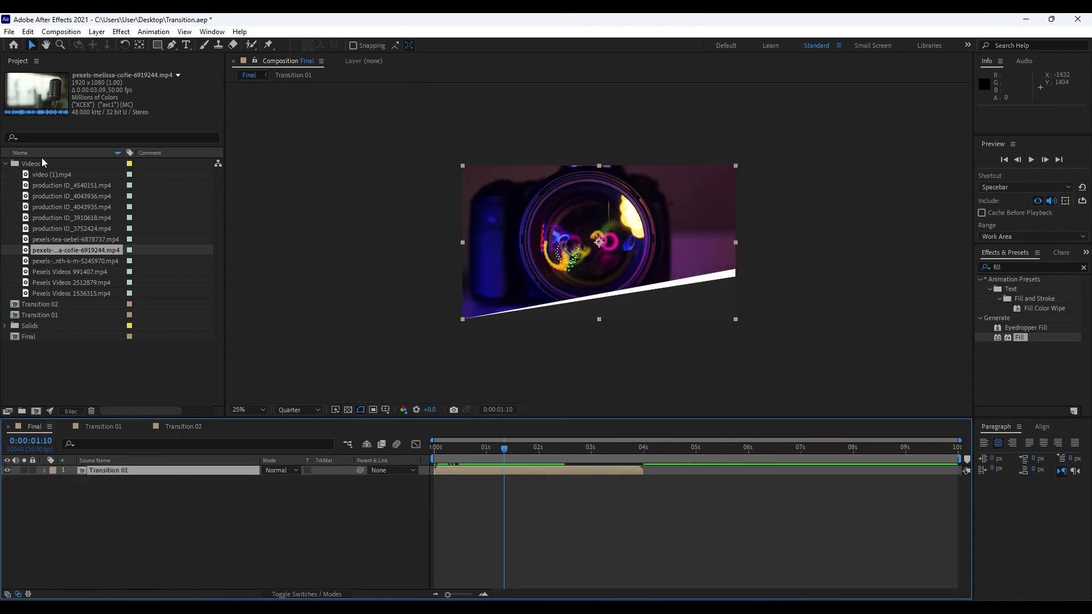
{"action": "left_click", "coordinate": [5, 164]}
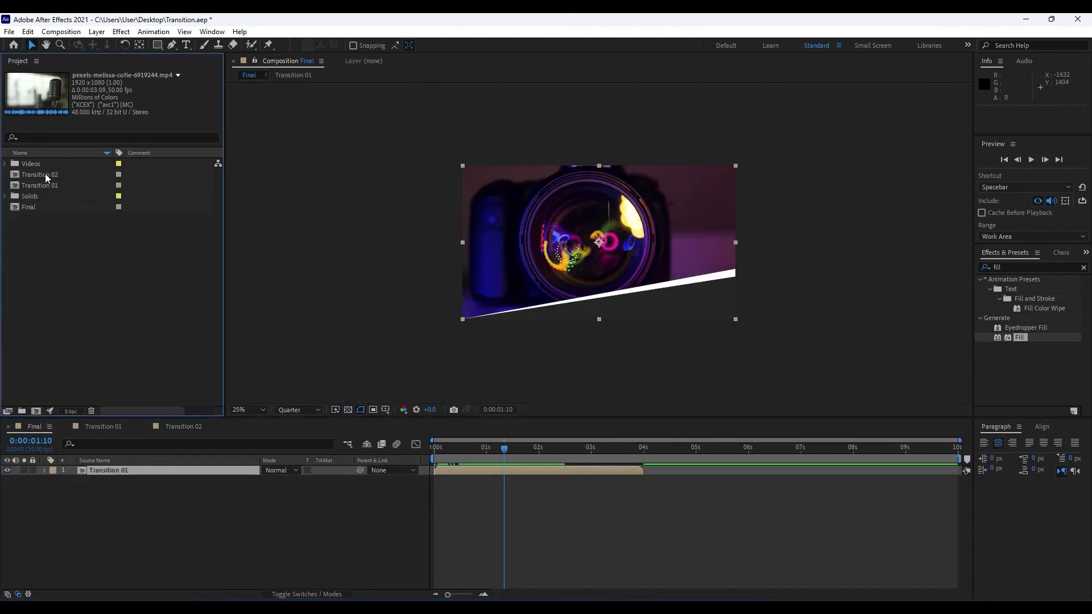
{"action": "left_click_drag", "start_coordinate": [39, 176], "coordinate": [215, 470]}
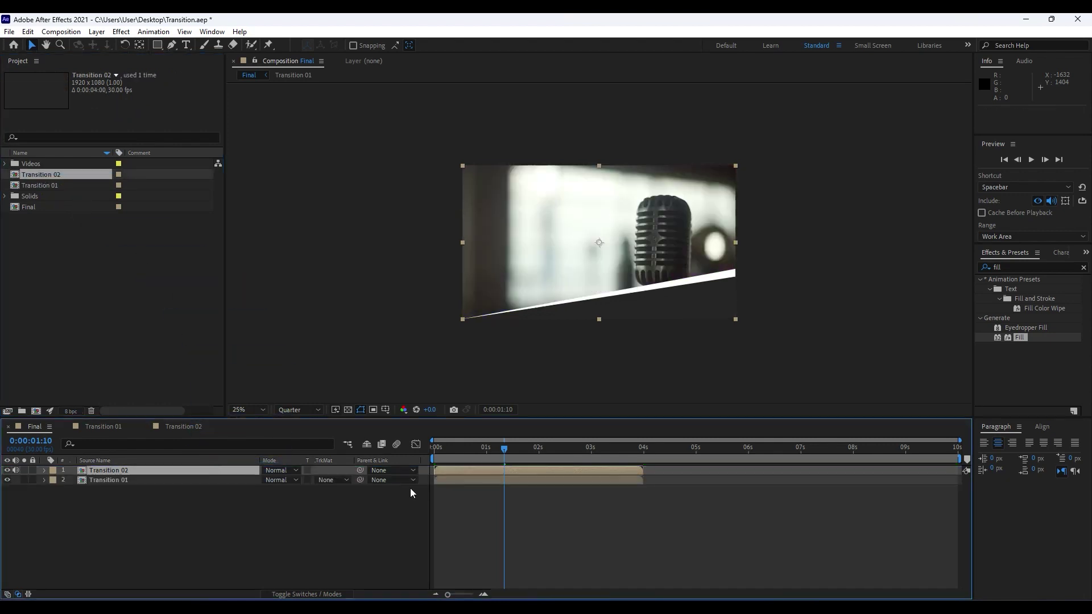
{"action": "left_click_drag", "start_coordinate": [456, 466], "coordinate": [520, 469]}
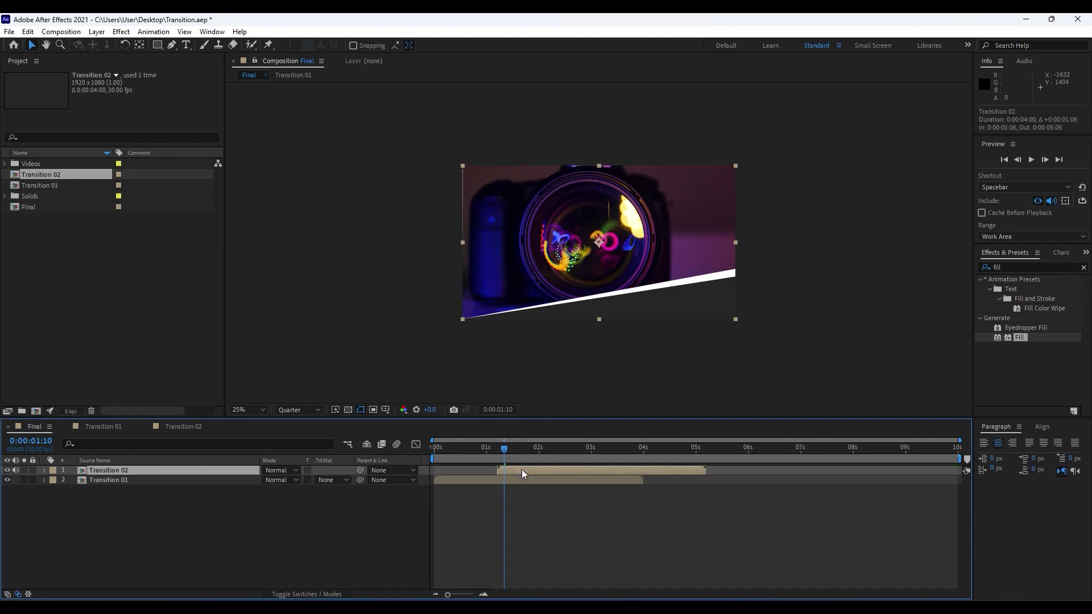
{"action": "mouse_move", "coordinate": [448, 594]}
{"action": "left_mouse_down"}
{"action": "mouse_move", "coordinate": [466, 595]}
{"action": "mouse_move", "coordinate": [448, 595]}
{"action": "left_mouse_up"}
{"action": "left_click", "coordinate": [659, 470]}
- Preview Final, inspect the wipe at 0:00:02:17, and duplicate Transition 02 as Transition 03
{"action": "key", "text": "space"}
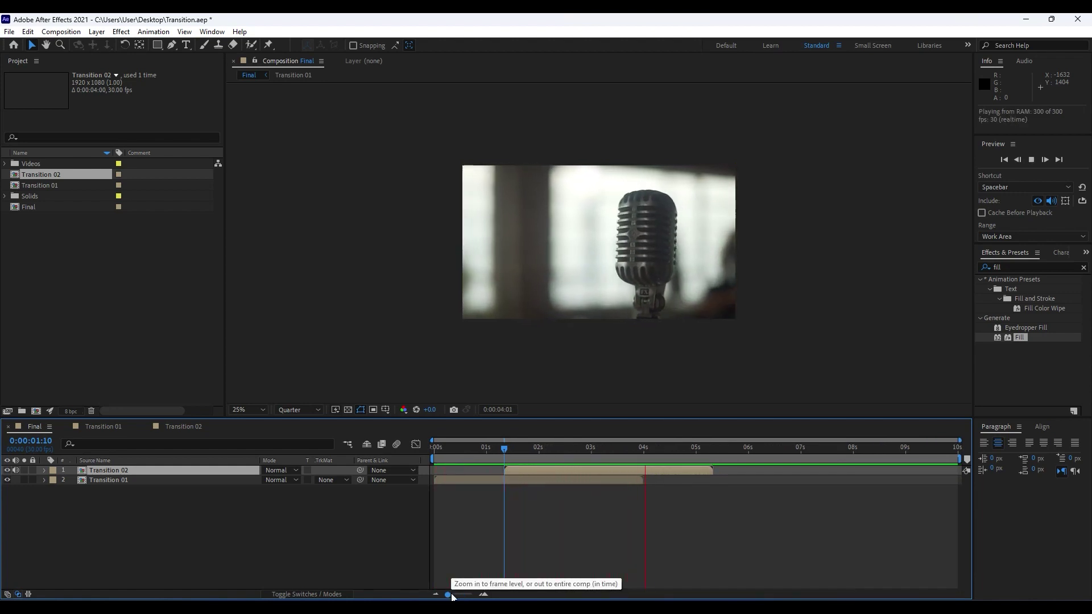
{"action": "key", "text": "space"}
{"action": "key", "text": "space"}
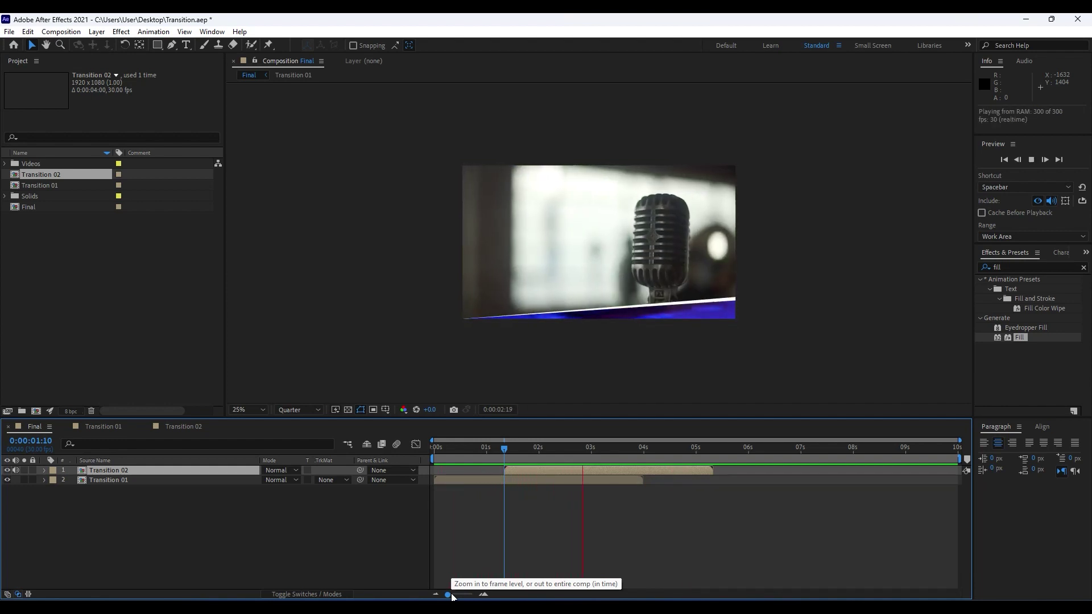
{"action": "key", "text": "space"}
{"action": "left_click", "coordinate": [568, 448]}
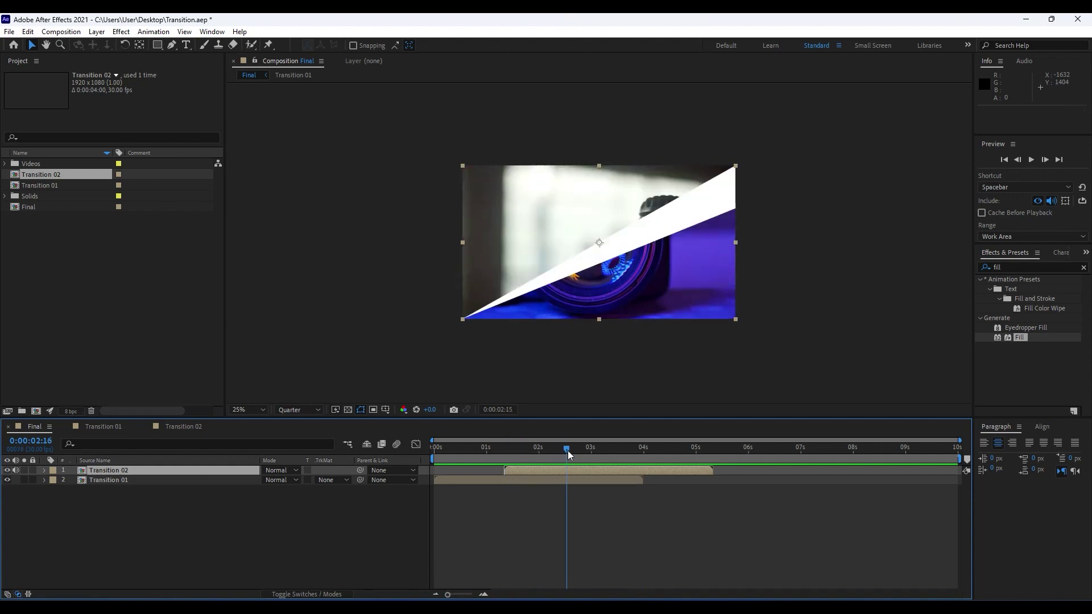
{"action": "left_click", "coordinate": [44, 177]}
{"action": "key", "text": "ctrl+d"}
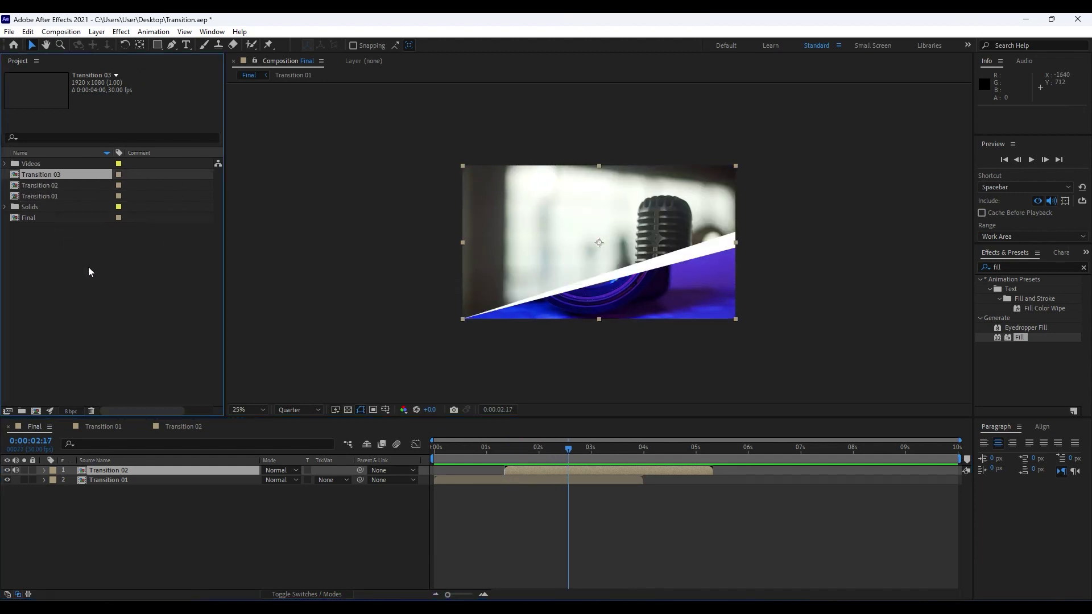
- Replace Transition 03's two clip layers with production ID_4540151.mp4, then return to Final
{"action": "double_click", "coordinate": [43, 174]}
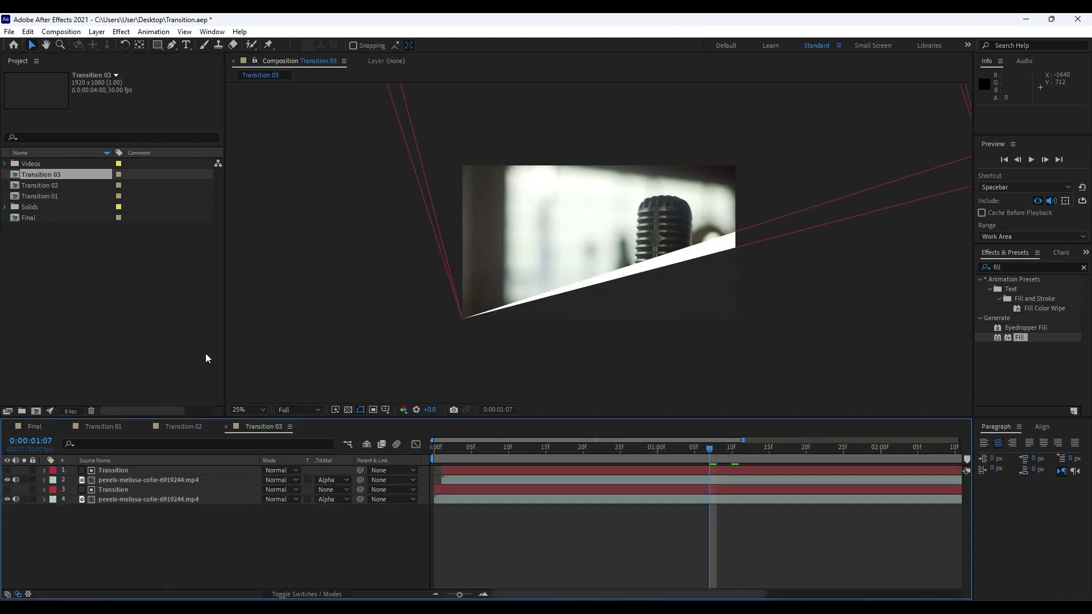
{"action": "left_click", "coordinate": [165, 477]}
{"action": "left_click", "coordinate": [164, 501], "text": "ctrl"}
{"action": "left_click", "coordinate": [5, 163]}
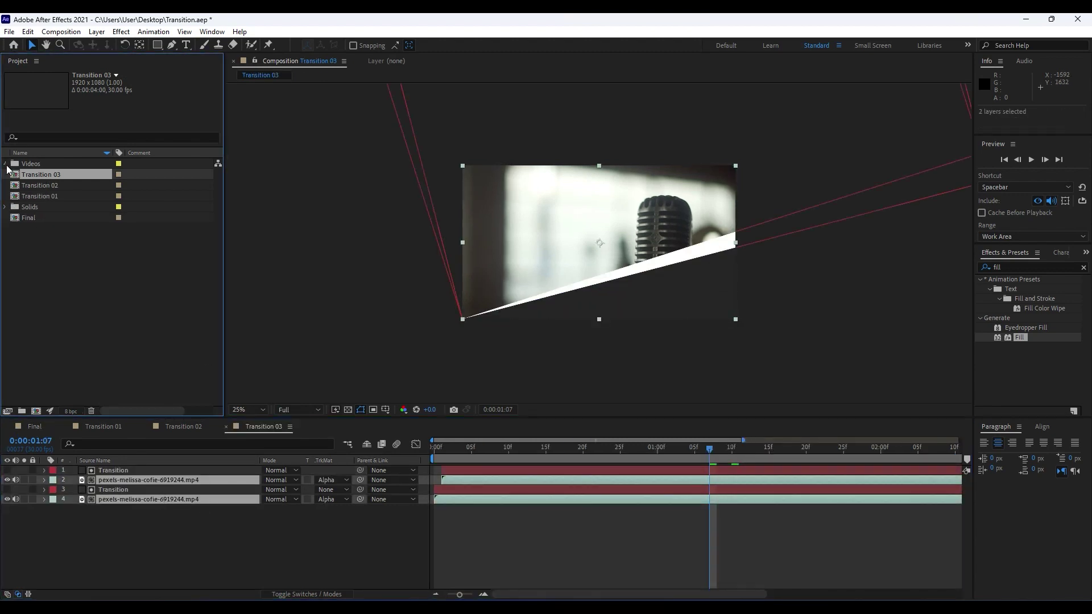
{"action": "left_click", "coordinate": [49, 208]}
{"action": "left_click", "coordinate": [54, 197]}
{"action": "left_click", "coordinate": [67, 186]}
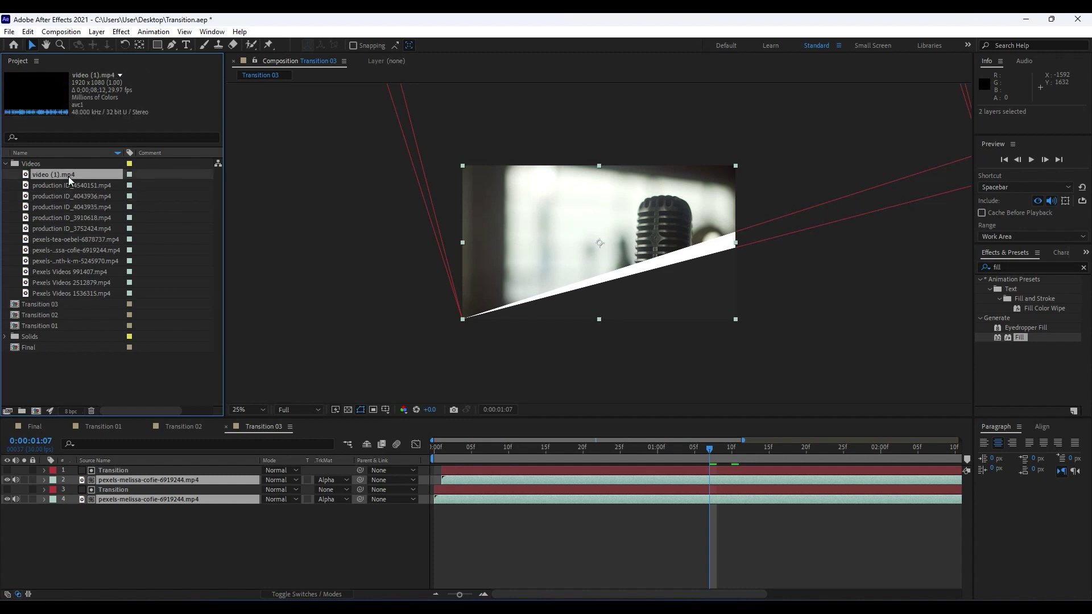
{"action": "left_click_drag", "start_coordinate": [65, 187], "coordinate": [152, 480]}
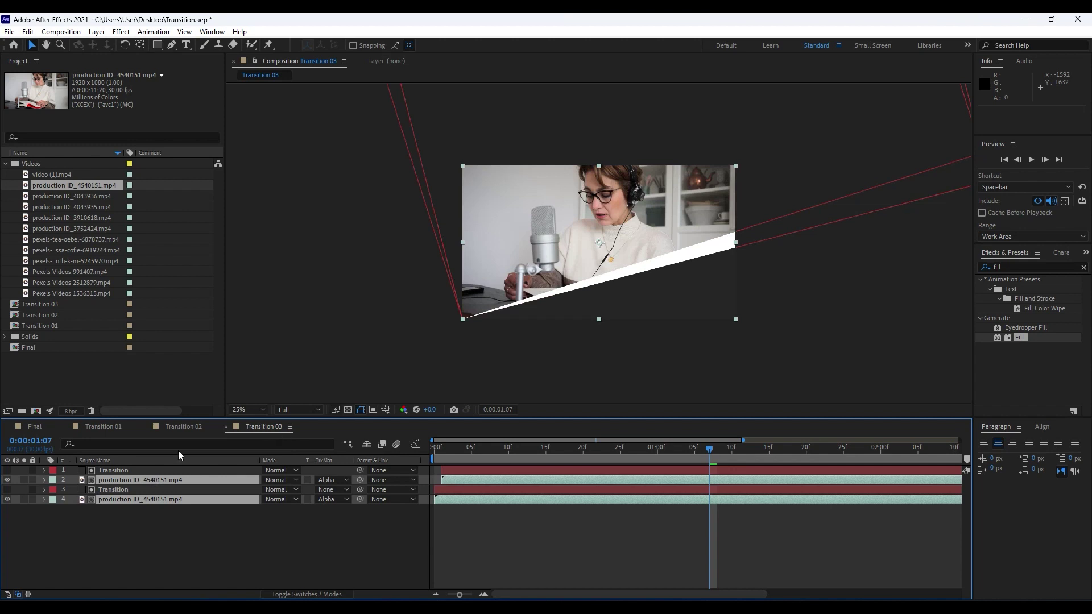
{"action": "left_click", "coordinate": [40, 428]}
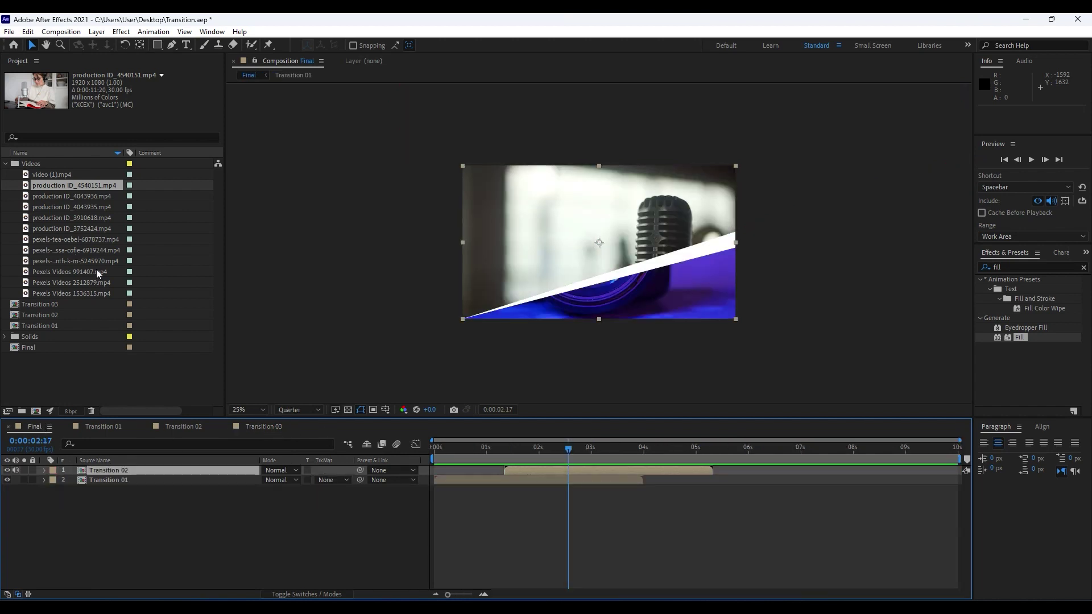
- Place Transition 03 on top in Final, starting around 0:00:02:29, and preview it
{"action": "left_click", "coordinate": [6, 164]}
{"action": "left_click_drag", "start_coordinate": [50, 176], "coordinate": [244, 466]}
{"action": "left_click_drag", "start_coordinate": [468, 468], "coordinate": [580, 452]}
{"action": "key", "text": "space"}
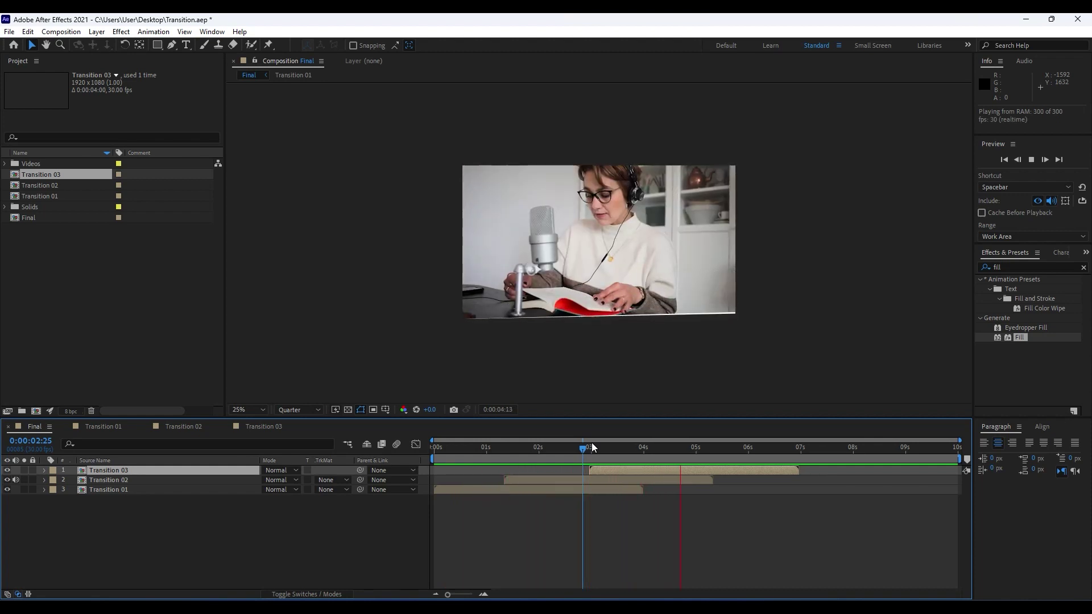
{"action": "mouse_move", "coordinate": [593, 447]}
{"action": "left_mouse_down"}
{"action": "mouse_move", "coordinate": [500, 458]}
{"action": "mouse_move", "coordinate": [590, 458]}
{"action": "left_mouse_up"}
- In Transition 01, move the Transition shape layers down-left off-frame and scrub the wipe
{"action": "double_click", "coordinate": [111, 490]}
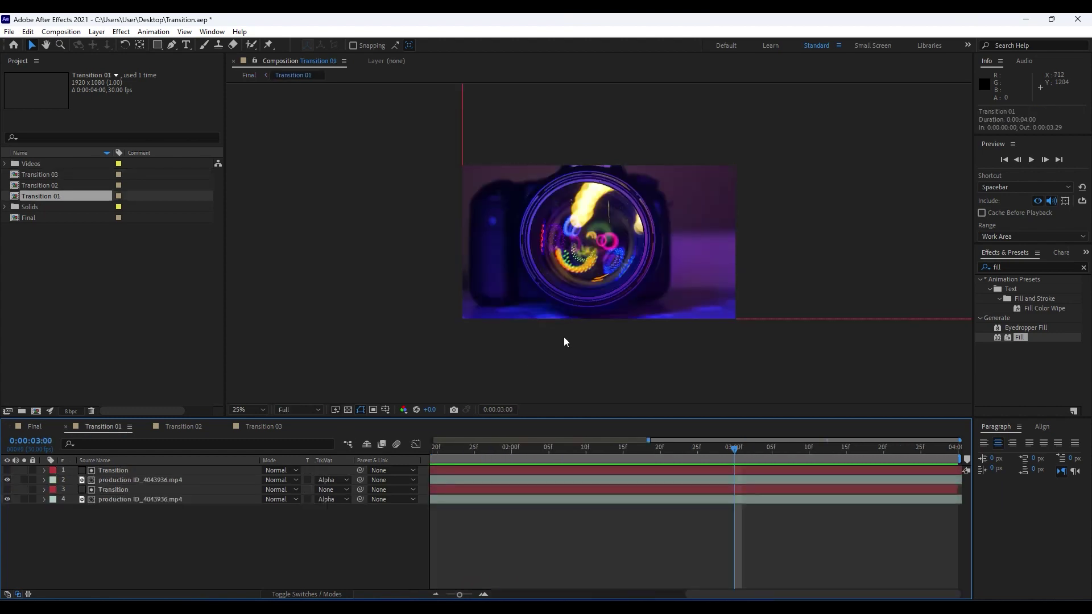
{"action": "key", "text": "comma"}
{"action": "left_click", "coordinate": [120, 490]}
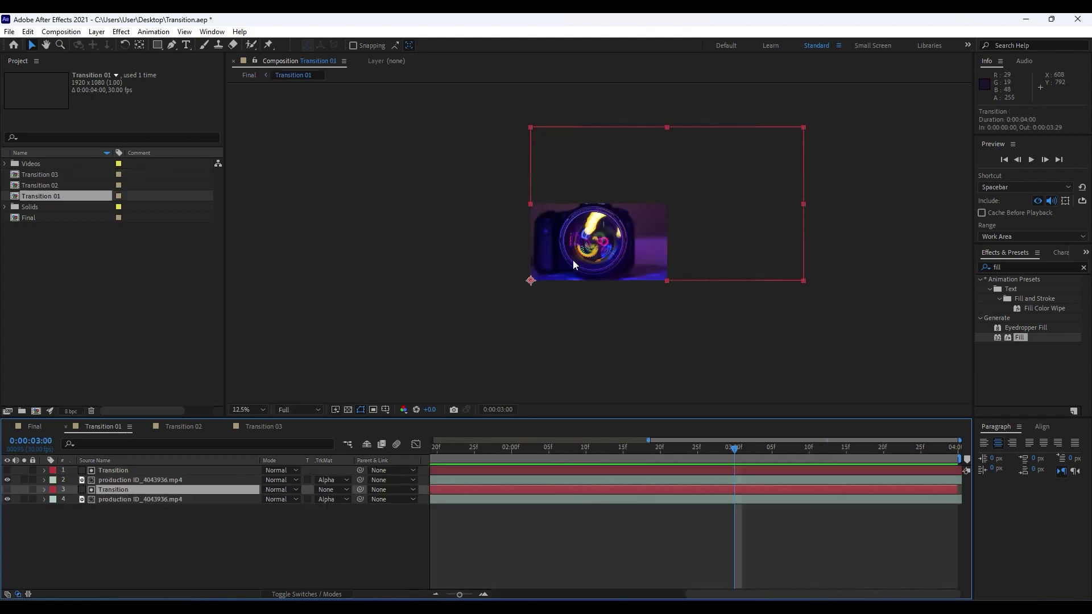
{"action": "left_click_drag", "start_coordinate": [753, 161], "coordinate": [461, 355]}
{"action": "left_click", "coordinate": [161, 469]}
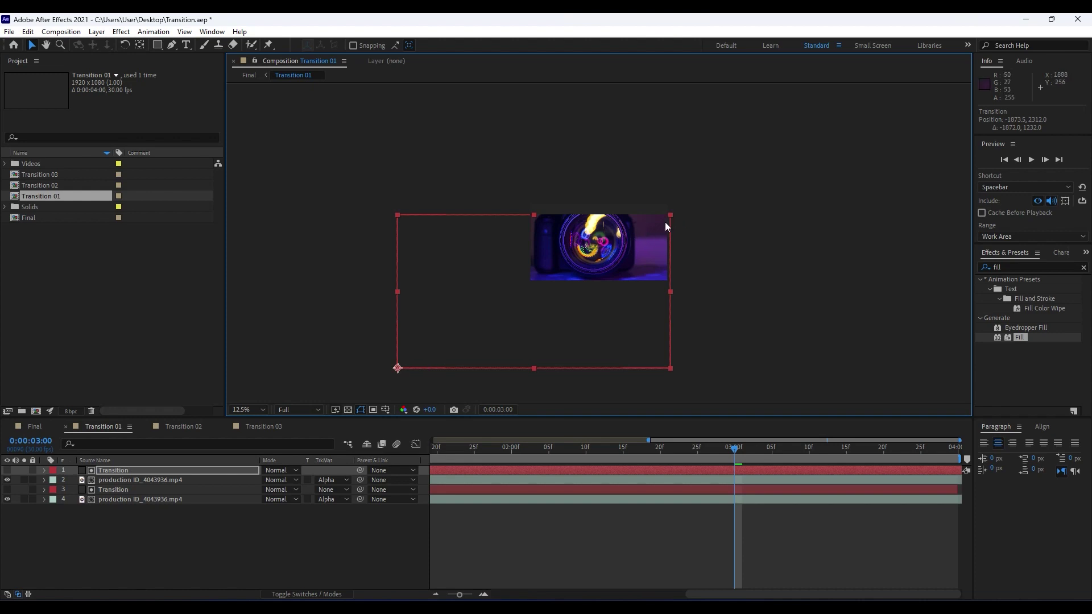
{"action": "left_click_drag", "start_coordinate": [466, 596], "coordinate": [449, 597]}
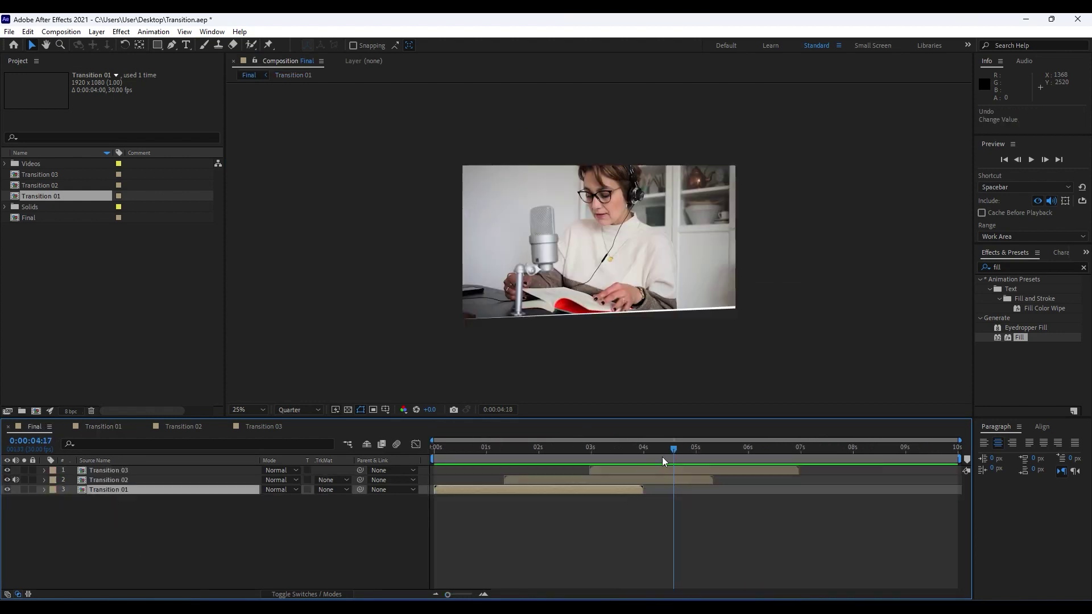
{"action": "left_click_drag", "start_coordinate": [663, 460], "coordinate": [447, 460]}
- Create a 1920×1080 solid named Background in the Final comp
{"action": "left_click", "coordinate": [139, 557]}
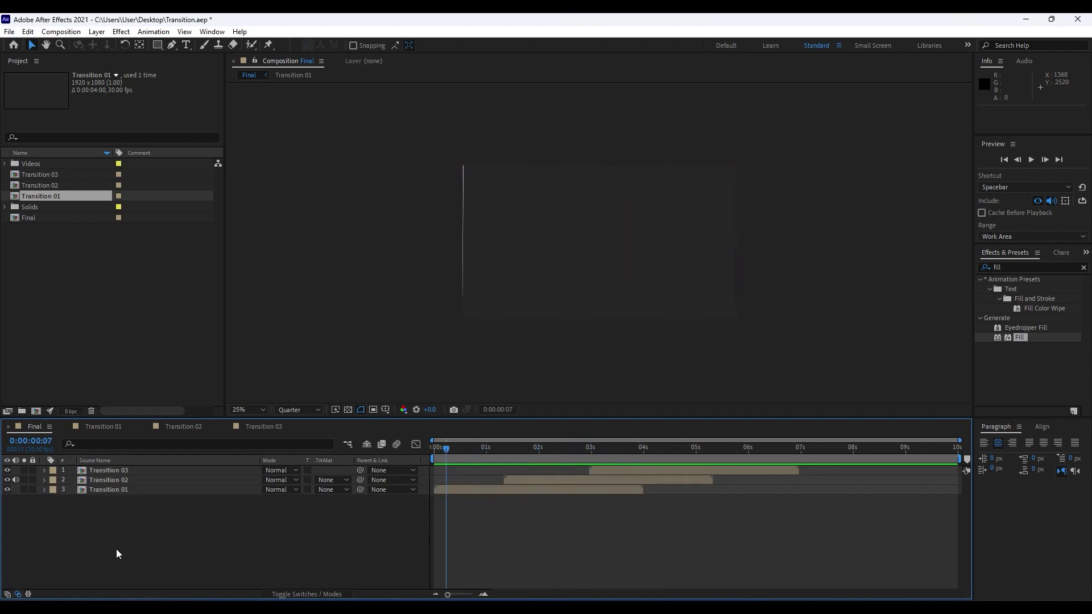
{"action": "right_click", "coordinate": [141, 551]}
{"action": "mouse_move", "coordinate": [186, 409]}
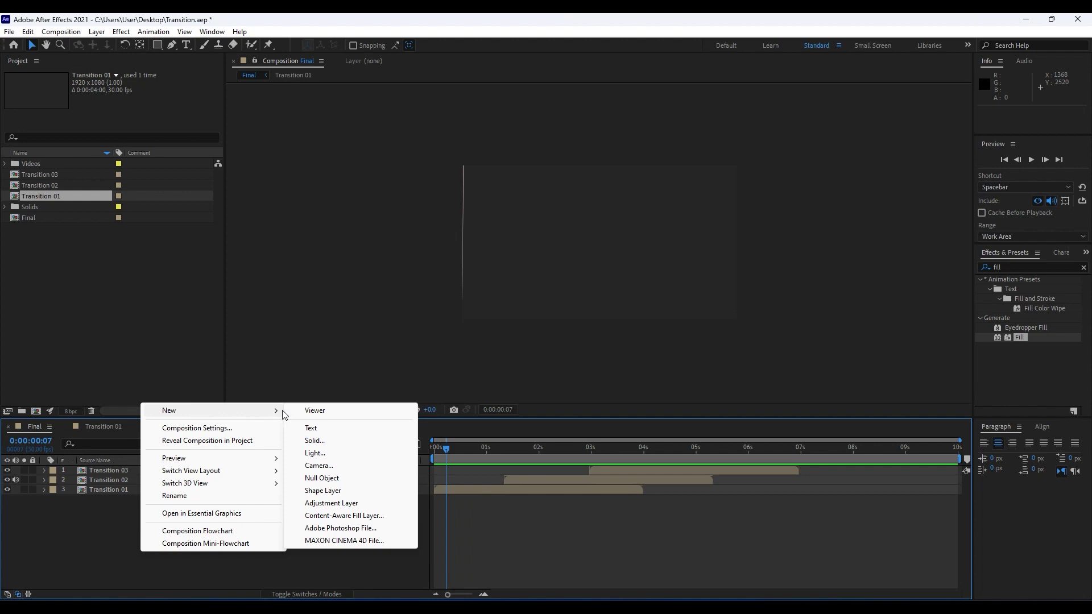
{"action": "left_click", "coordinate": [327, 443]}
{"action": "type", "text": "Background"}
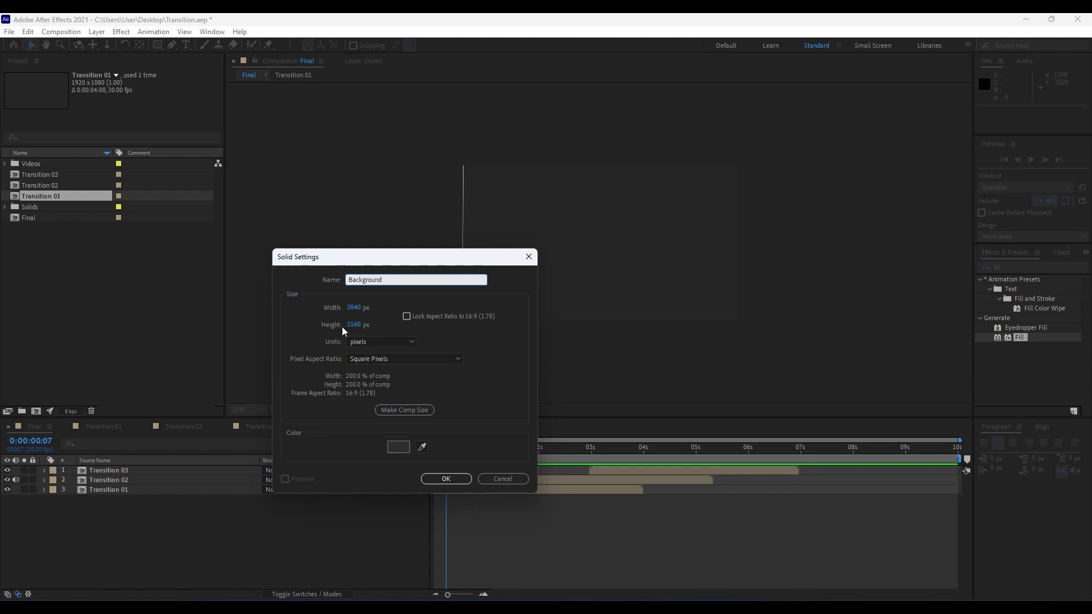
{"action": "left_click", "coordinate": [358, 309]}
{"action": "type", "text": "1920"}
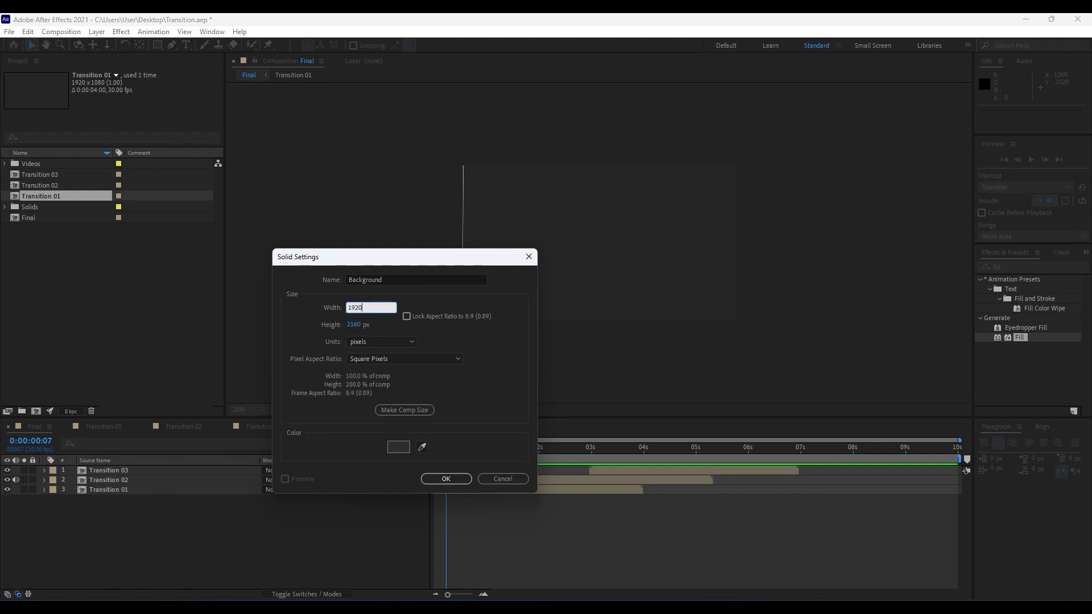
{"action": "key", "text": "Tab"}
{"action": "type", "text": "1080"}
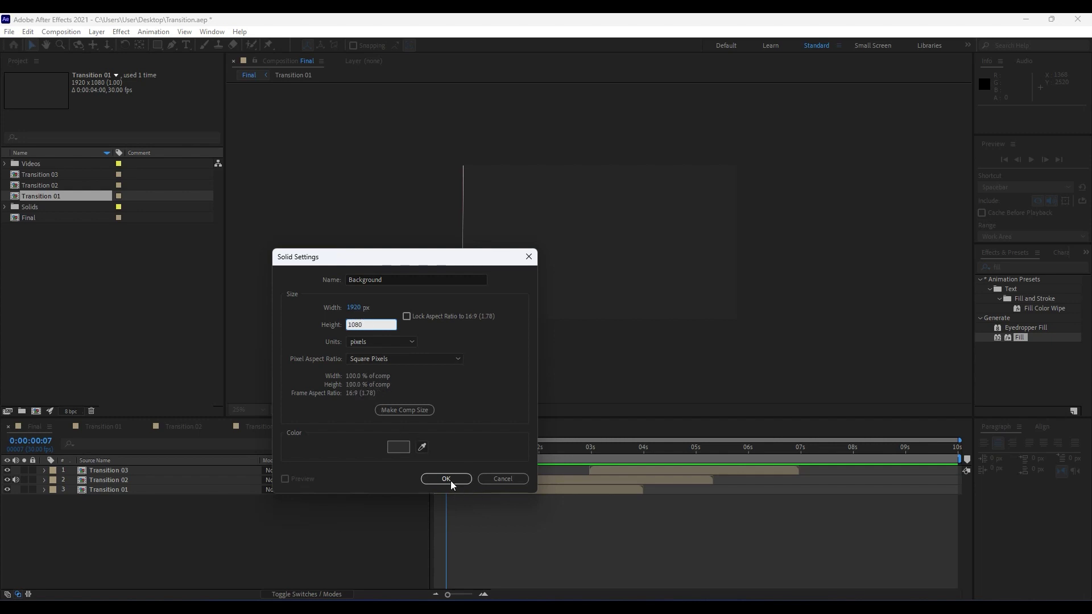
{"action": "left_click", "coordinate": [455, 482]}
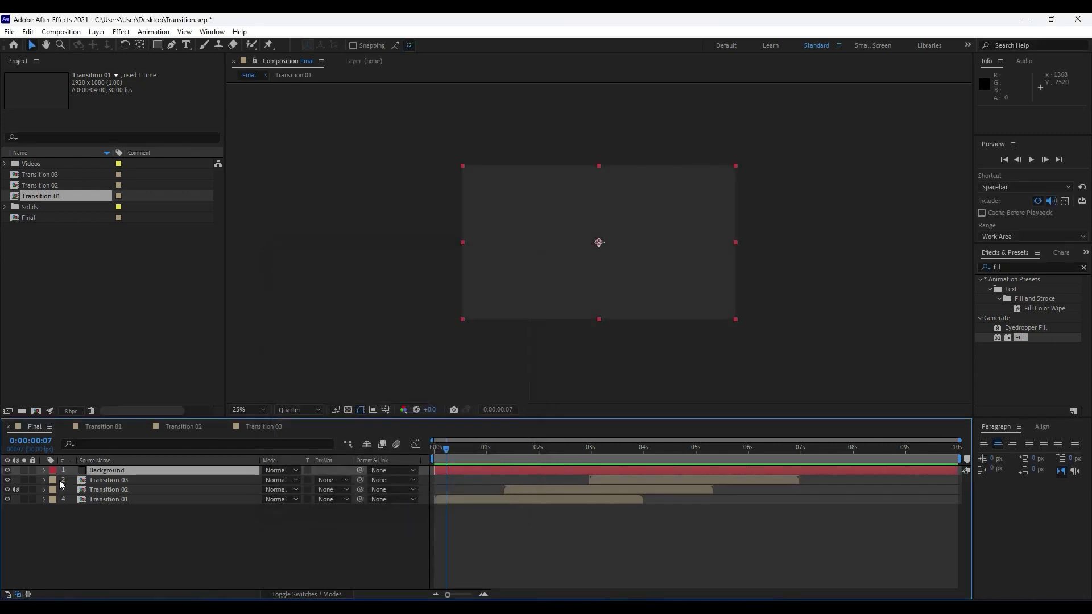
{"action": "left_click", "coordinate": [1012, 268]}
- Apply Gradient Ramp to Background, running from the top-left corner to past the bottom-right
{"action": "type", "text": "ramp"}
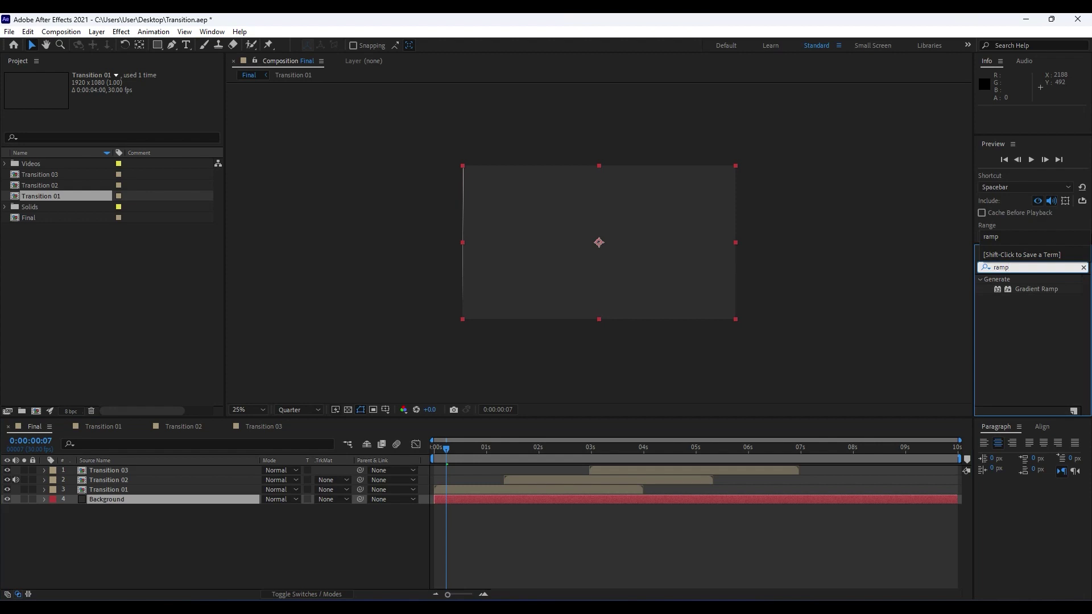
{"action": "left_click_drag", "start_coordinate": [1033, 290], "coordinate": [121, 502]}
{"action": "left_click", "coordinate": [126, 94]}
{"action": "left_click", "coordinate": [443, 166]}
{"action": "left_click", "coordinate": [127, 113]}
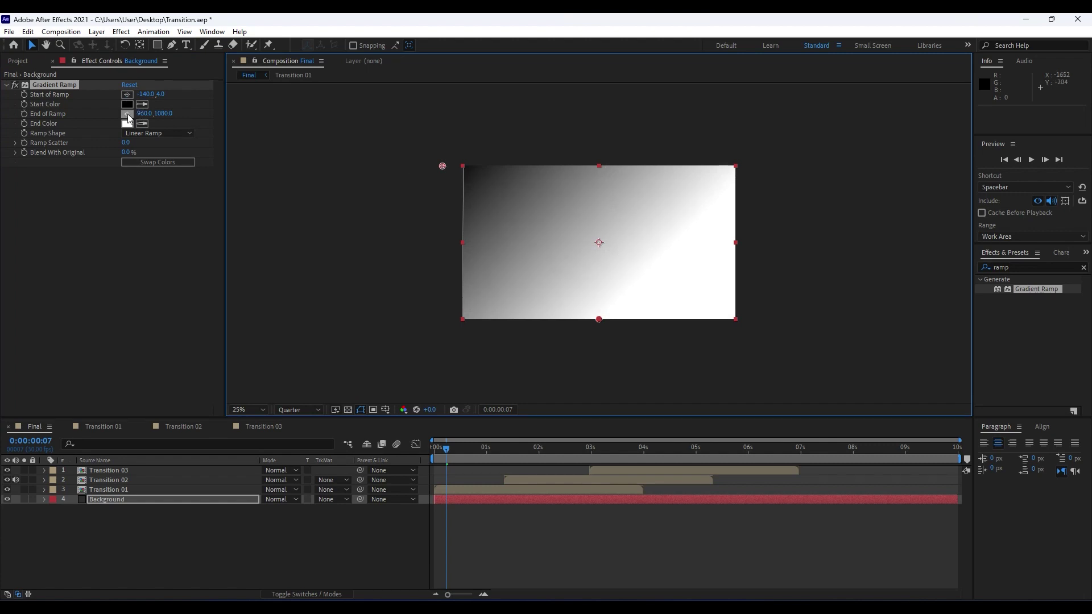
{"action": "left_click", "coordinate": [751, 329]}
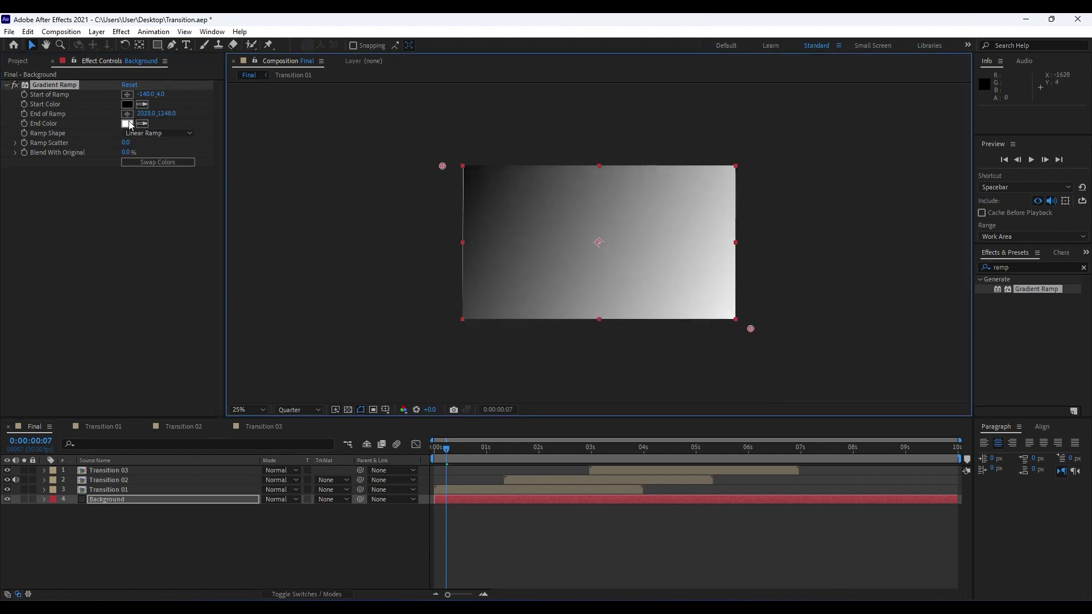
- Set the ramp's End Color to dark grey #292929 and Ramp Scatter to 150
{"action": "left_click", "coordinate": [127, 124]}
{"action": "left_click", "coordinate": [424, 468]}
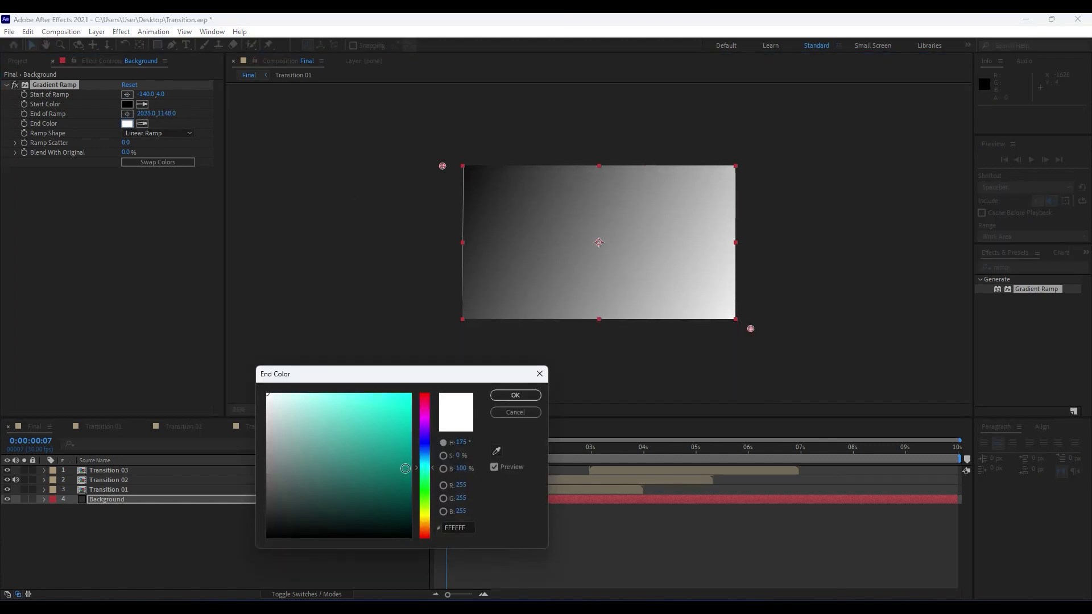
{"action": "mouse_move", "coordinate": [330, 485]}
{"action": "left_mouse_down"}
{"action": "mouse_move", "coordinate": [224, 541]}
{"action": "mouse_move", "coordinate": [224, 515]}
{"action": "left_mouse_up"}
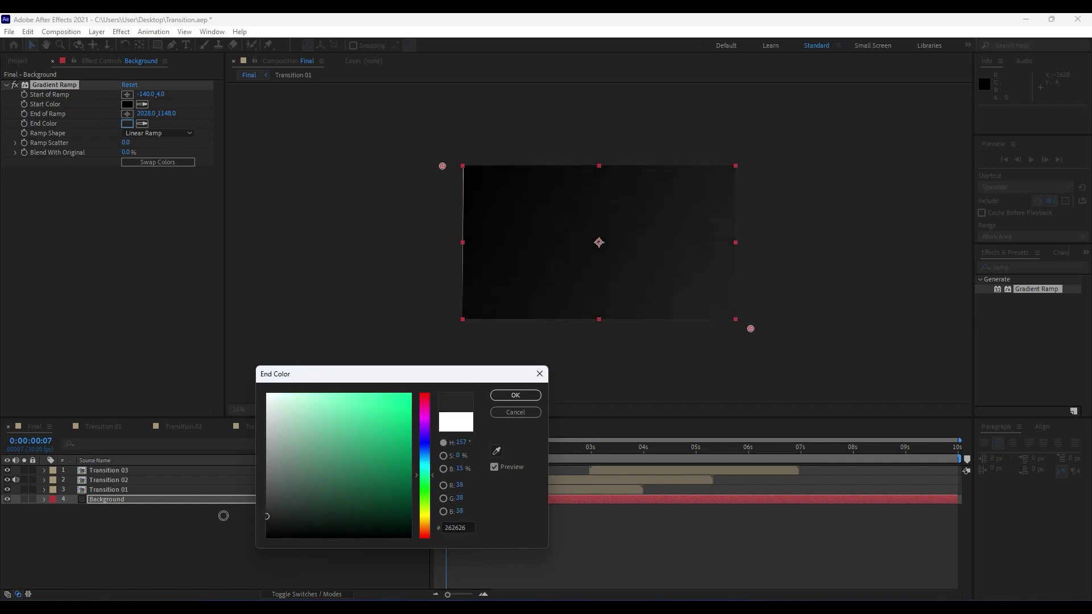
{"action": "left_click", "coordinate": [515, 394]}
{"action": "left_click", "coordinate": [126, 144]}
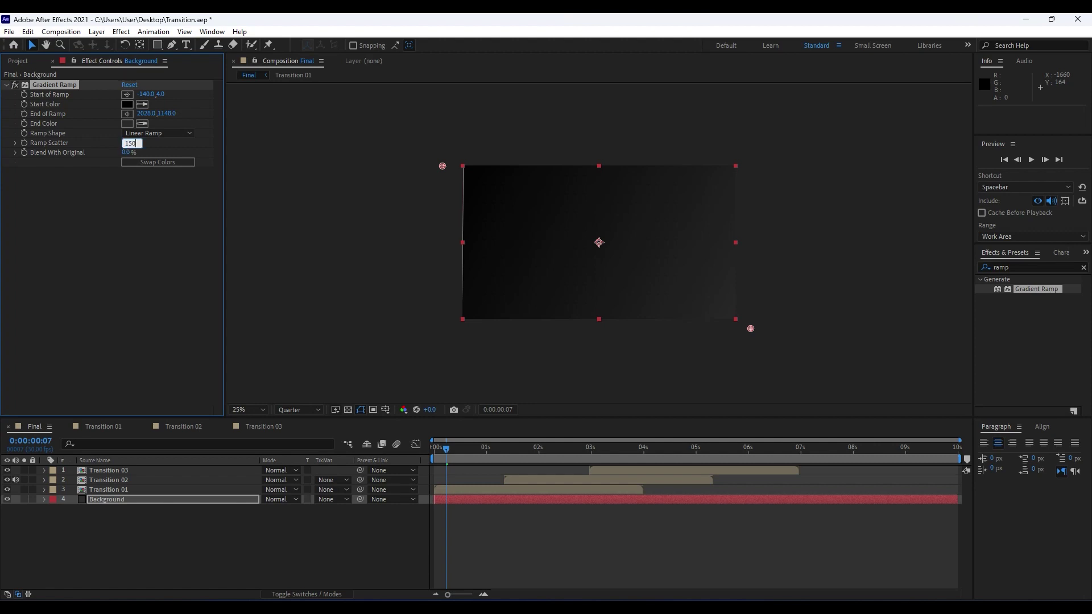
{"action": "left_click", "coordinate": [152, 294]}
{"action": "left_click", "coordinate": [142, 548]}
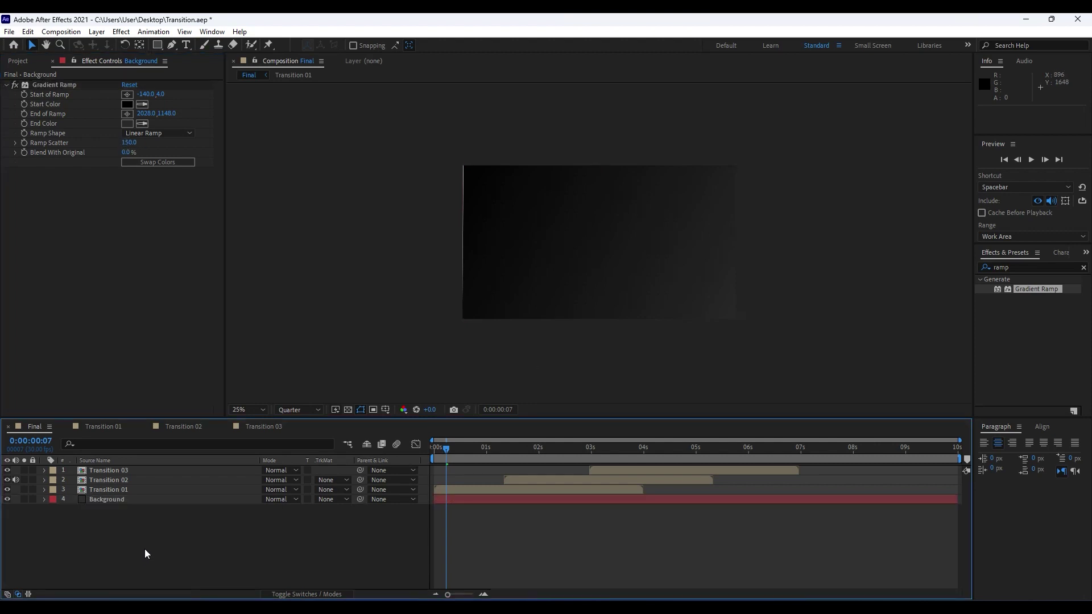
{"action": "key", "text": "space"}
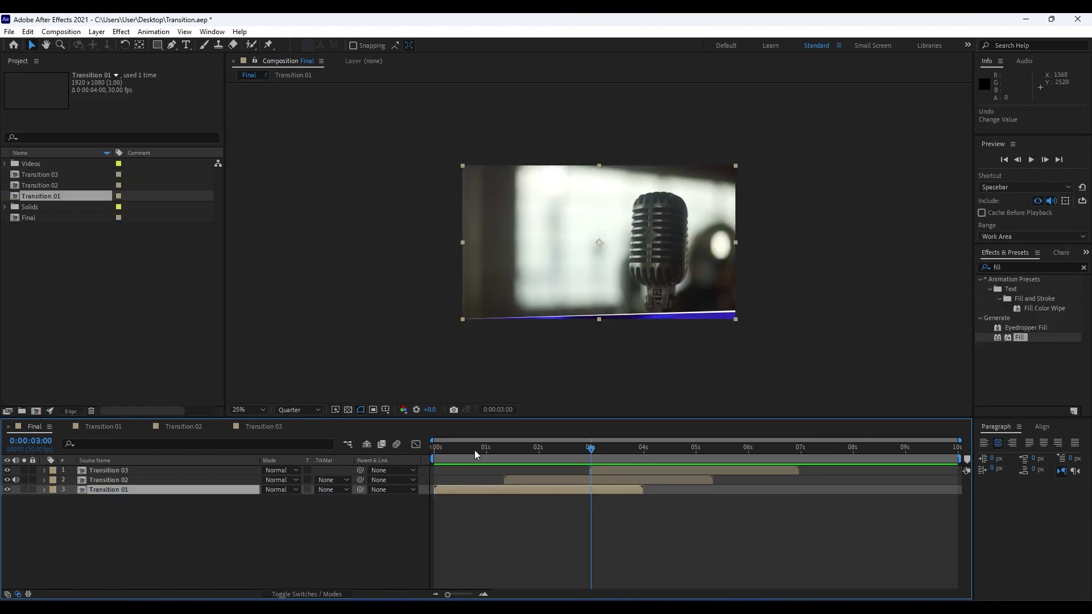
{"action": "left_click_drag", "start_coordinate": [442, 458], "coordinate": [695, 452]}
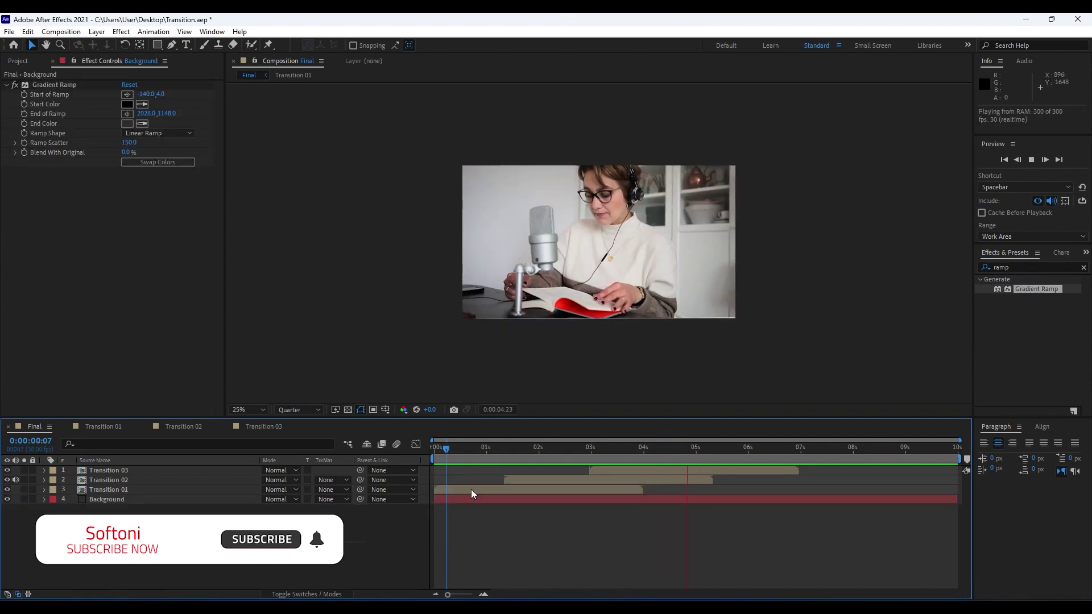